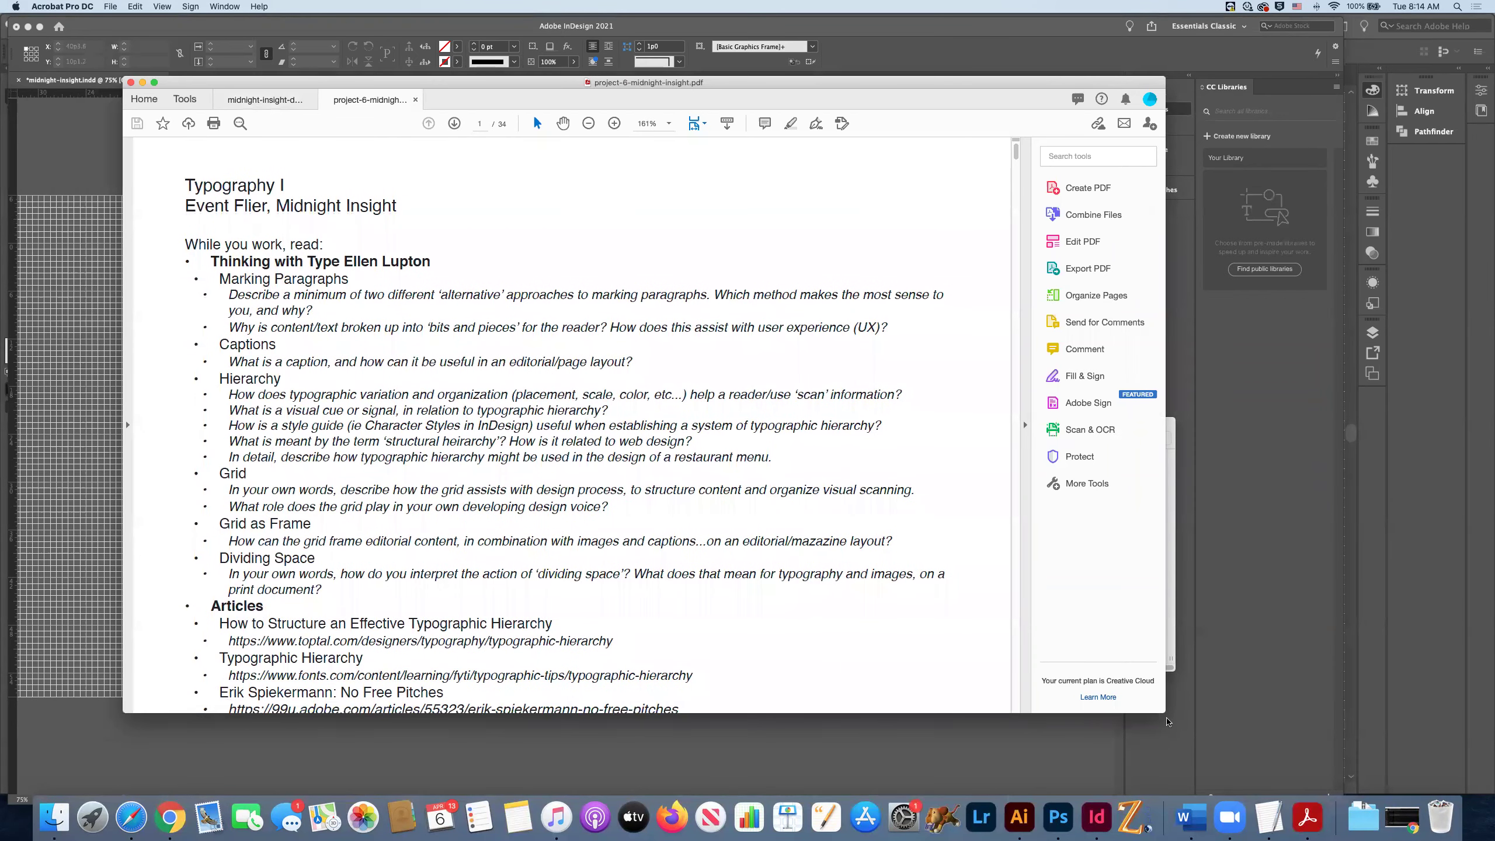
# - Enlarge the Acrobat window so more of the brief's reading list fits on screen
pyautogui.moveTo(1165, 712); pyautogui.dragTo(1207, 766)
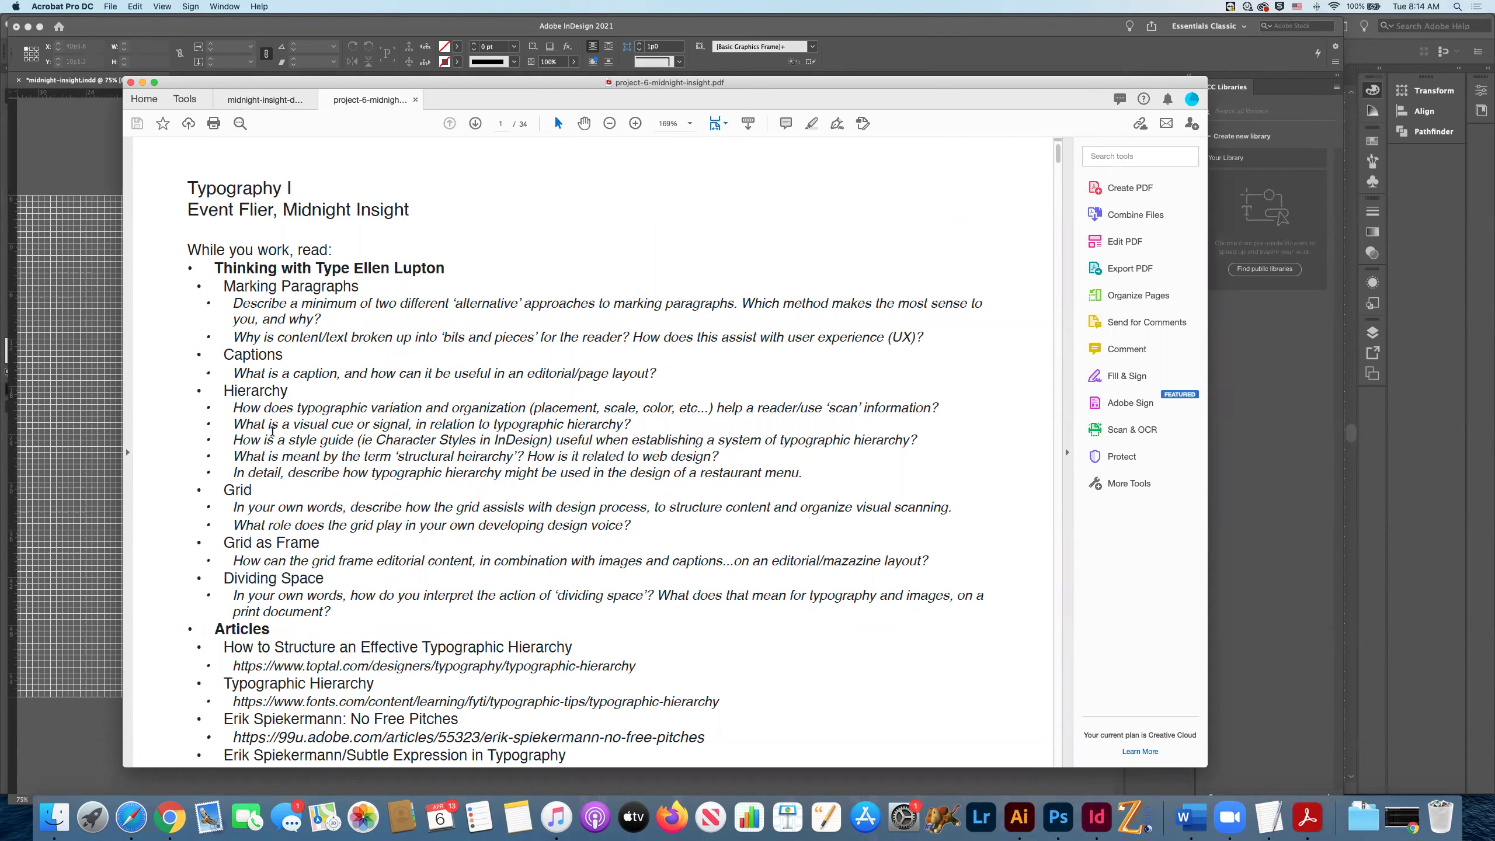
# - Select 'Hierarchy' in the reading list, then select the word 'Grid' instead
pyautogui.moveTo(223, 391); pyautogui.dragTo(285, 390)
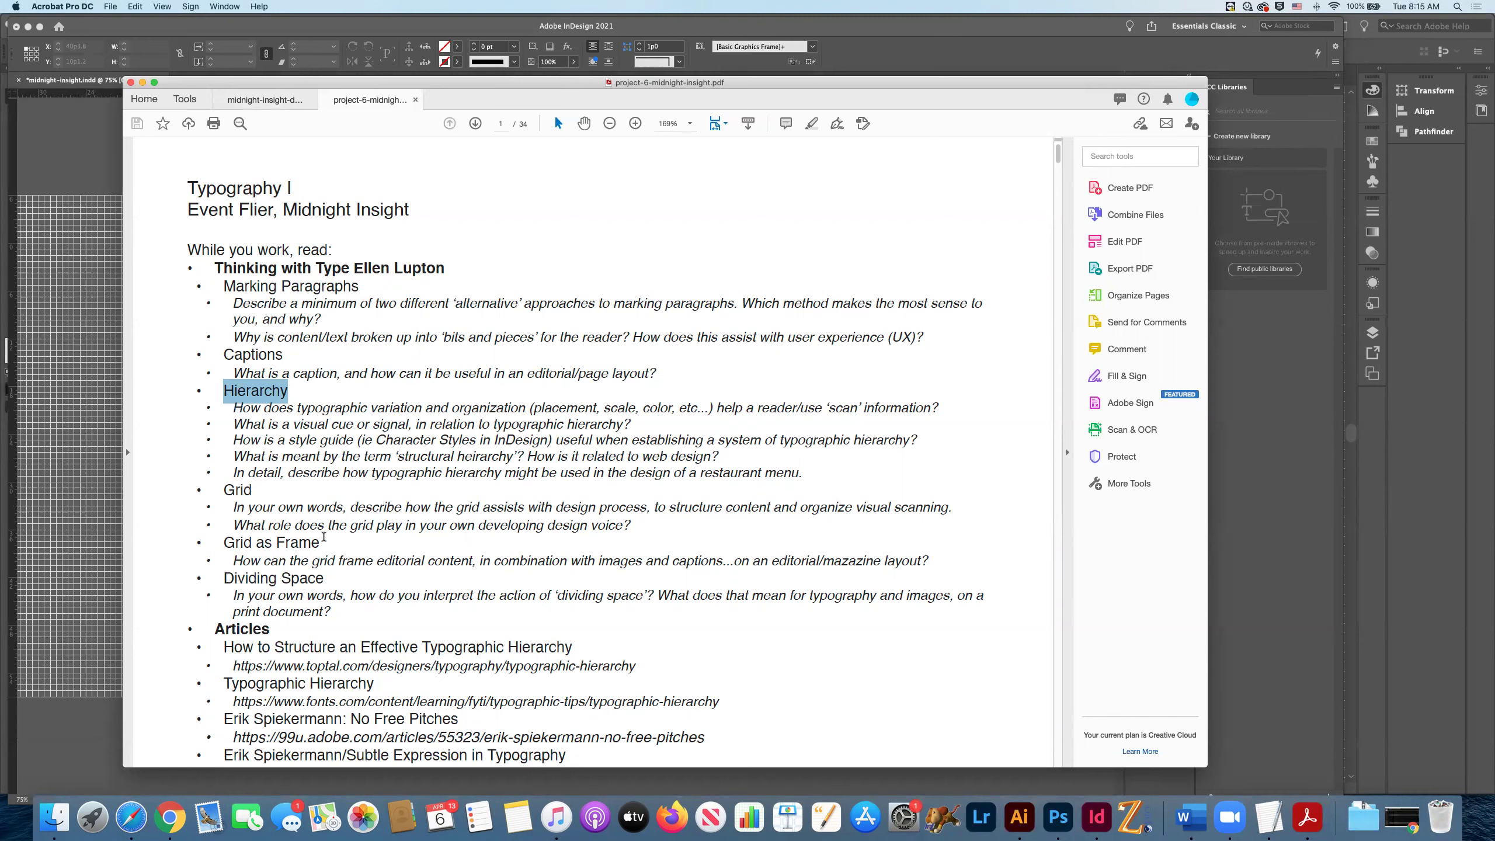
pyautogui.moveTo(227, 489); pyautogui.dragTo(253, 490)
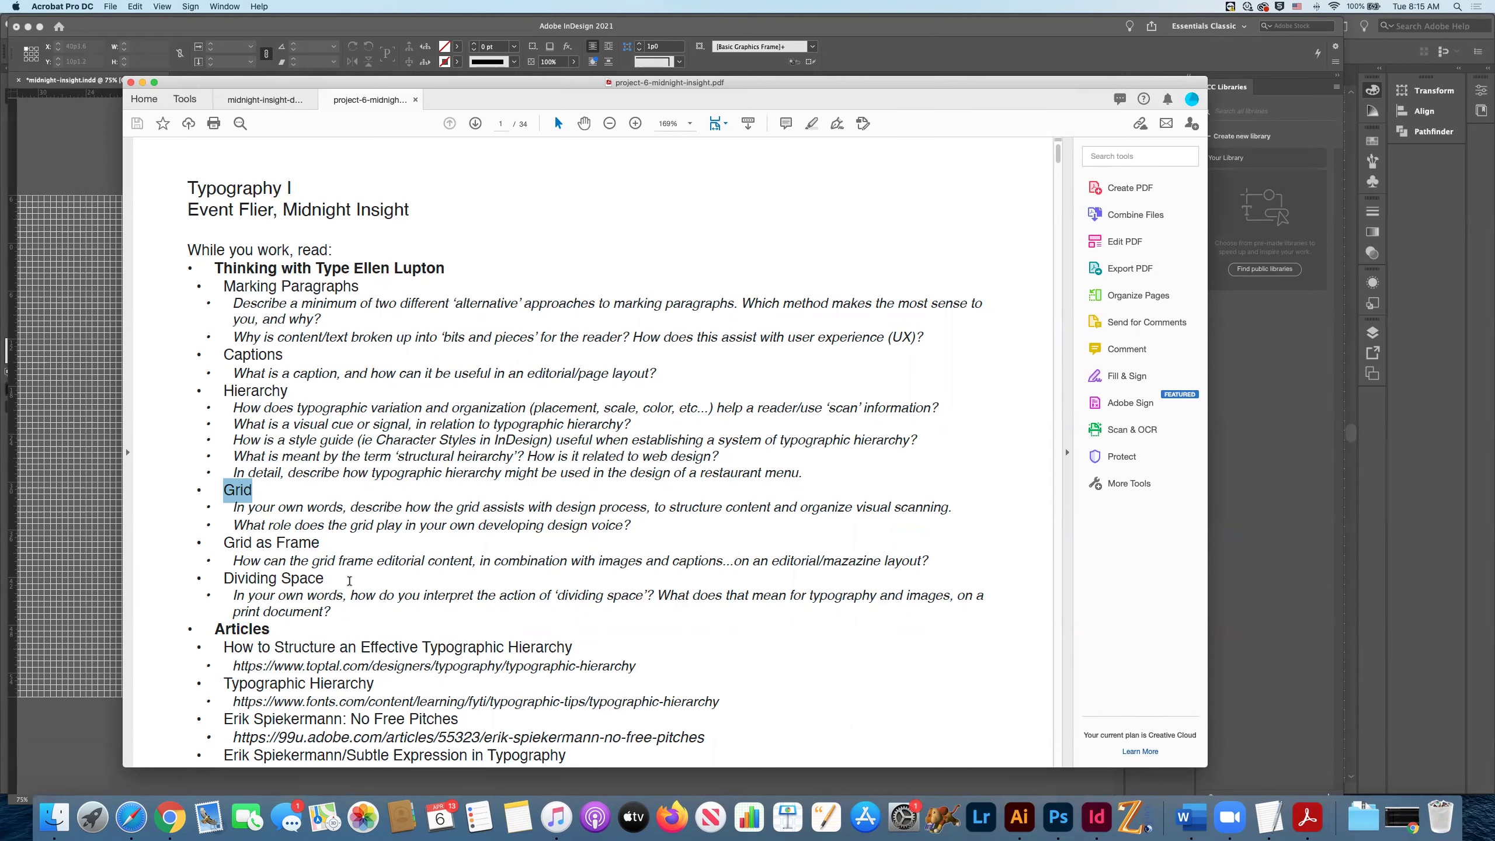
# - Scroll to page 2's Required Materials, Project Synopsis and The Given sections
pyautogui.scroll(-4, 509, 582)
pyautogui.scroll(-4, 507, 585)
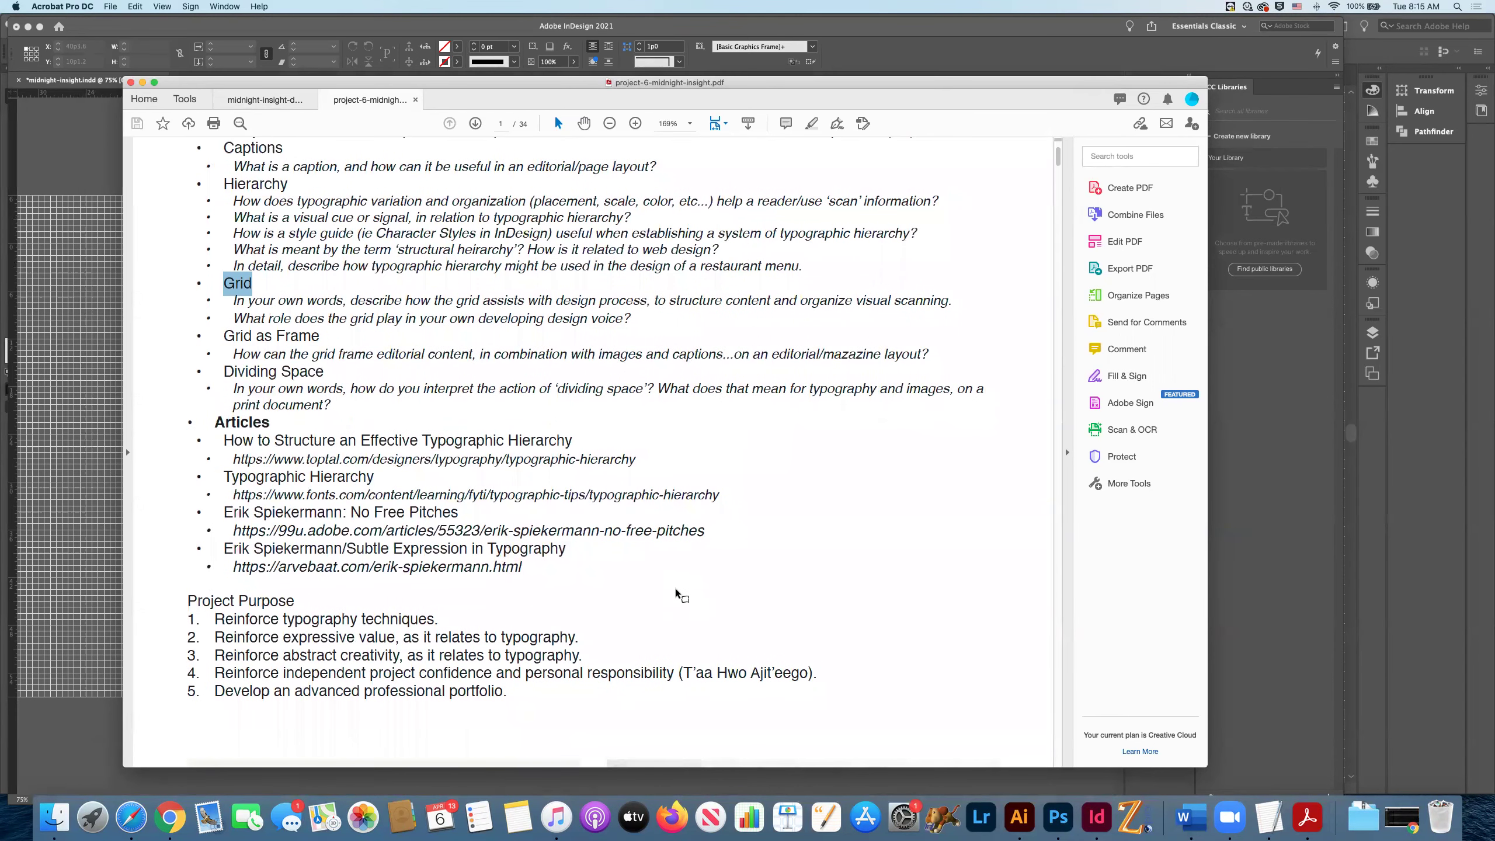
pyautogui.scroll(-1, 676, 592)
pyautogui.scroll(5, 675, 589)
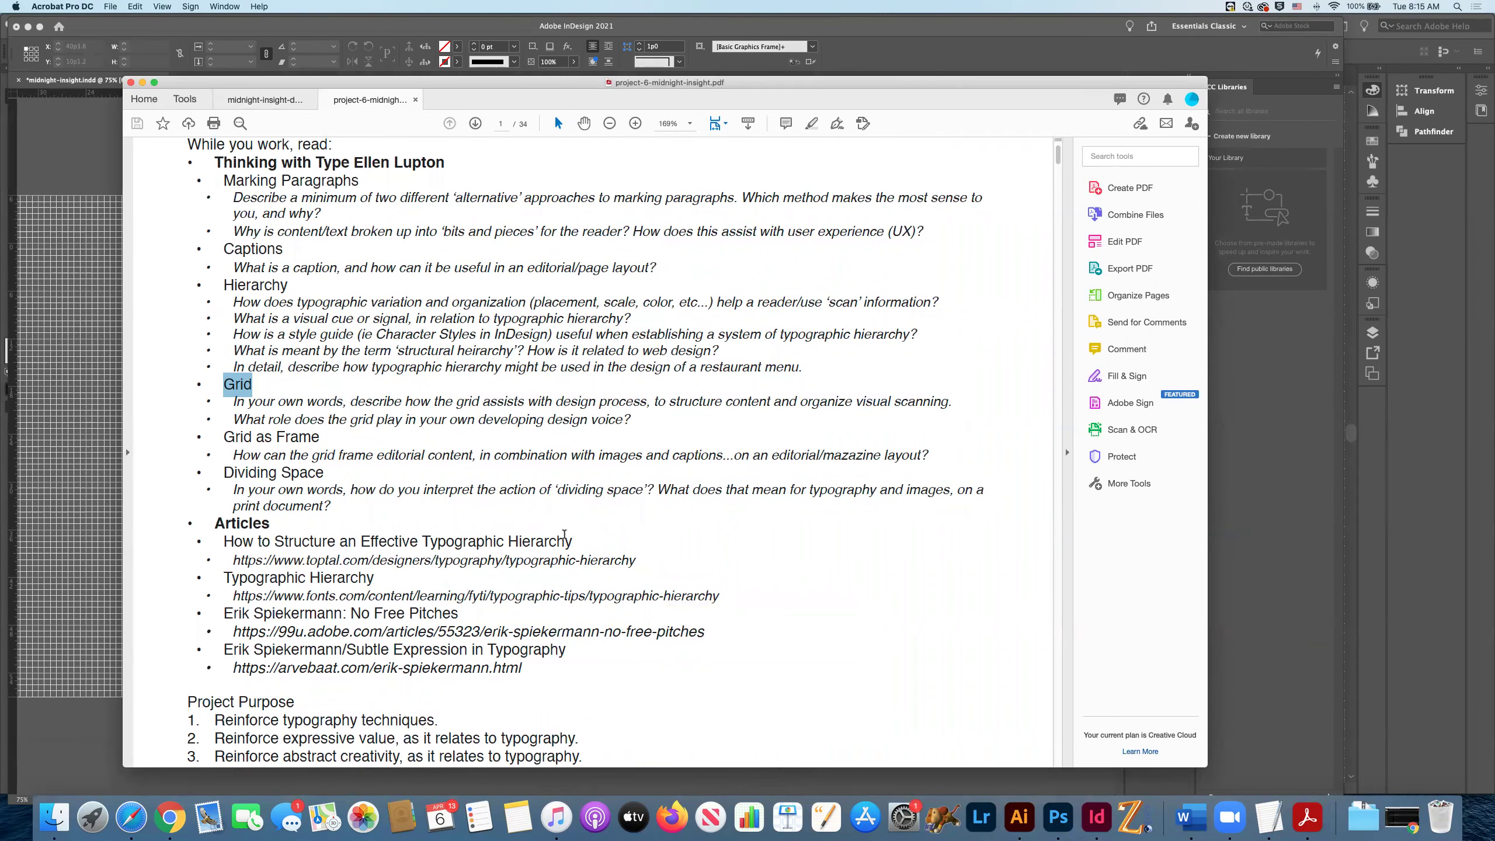
pyautogui.scroll(-20, 564, 536)
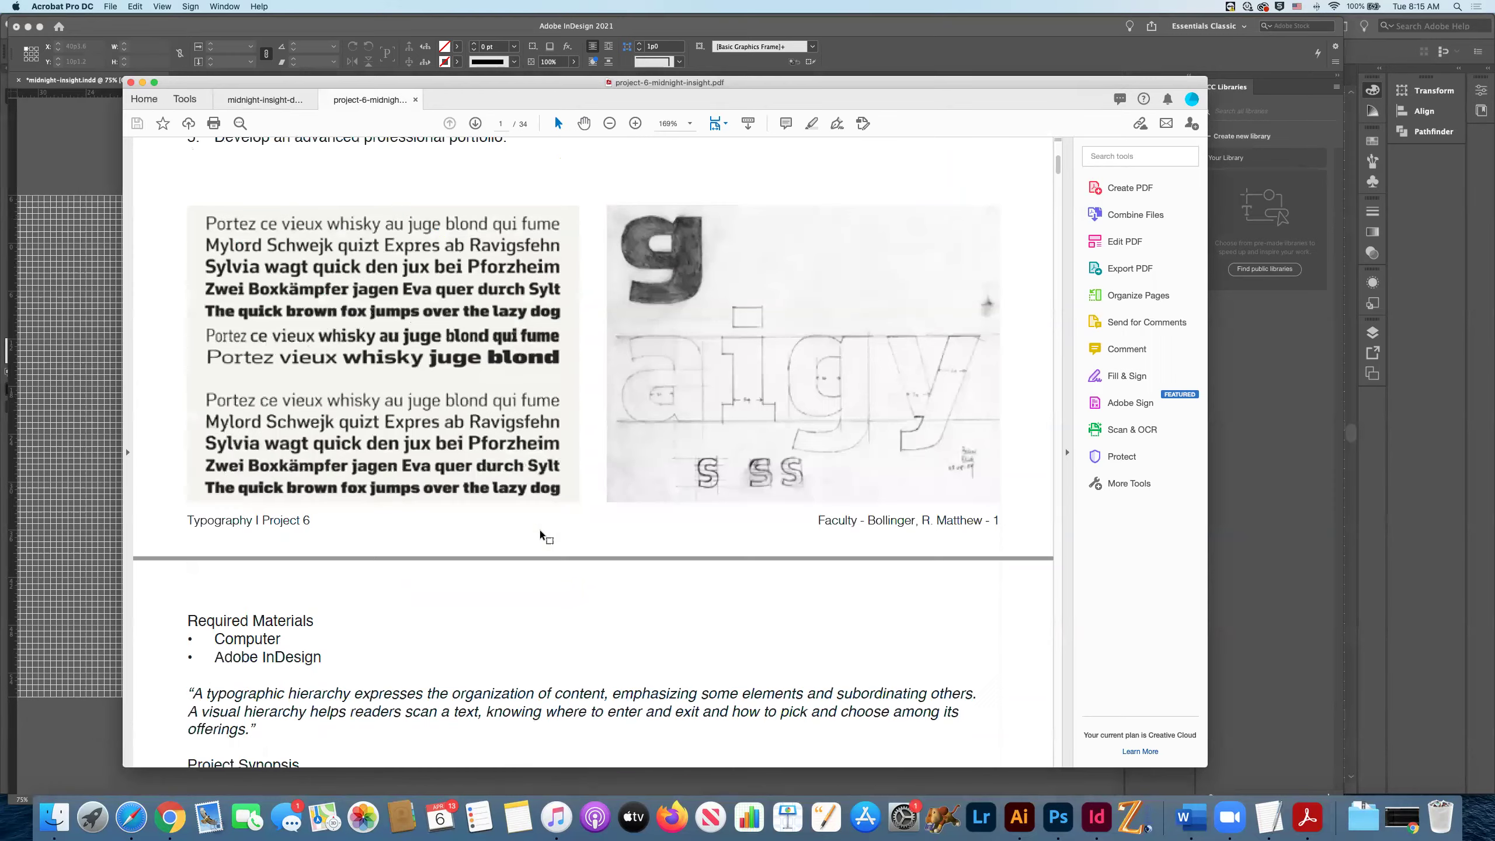
pyautogui.scroll(-11, 540, 530)
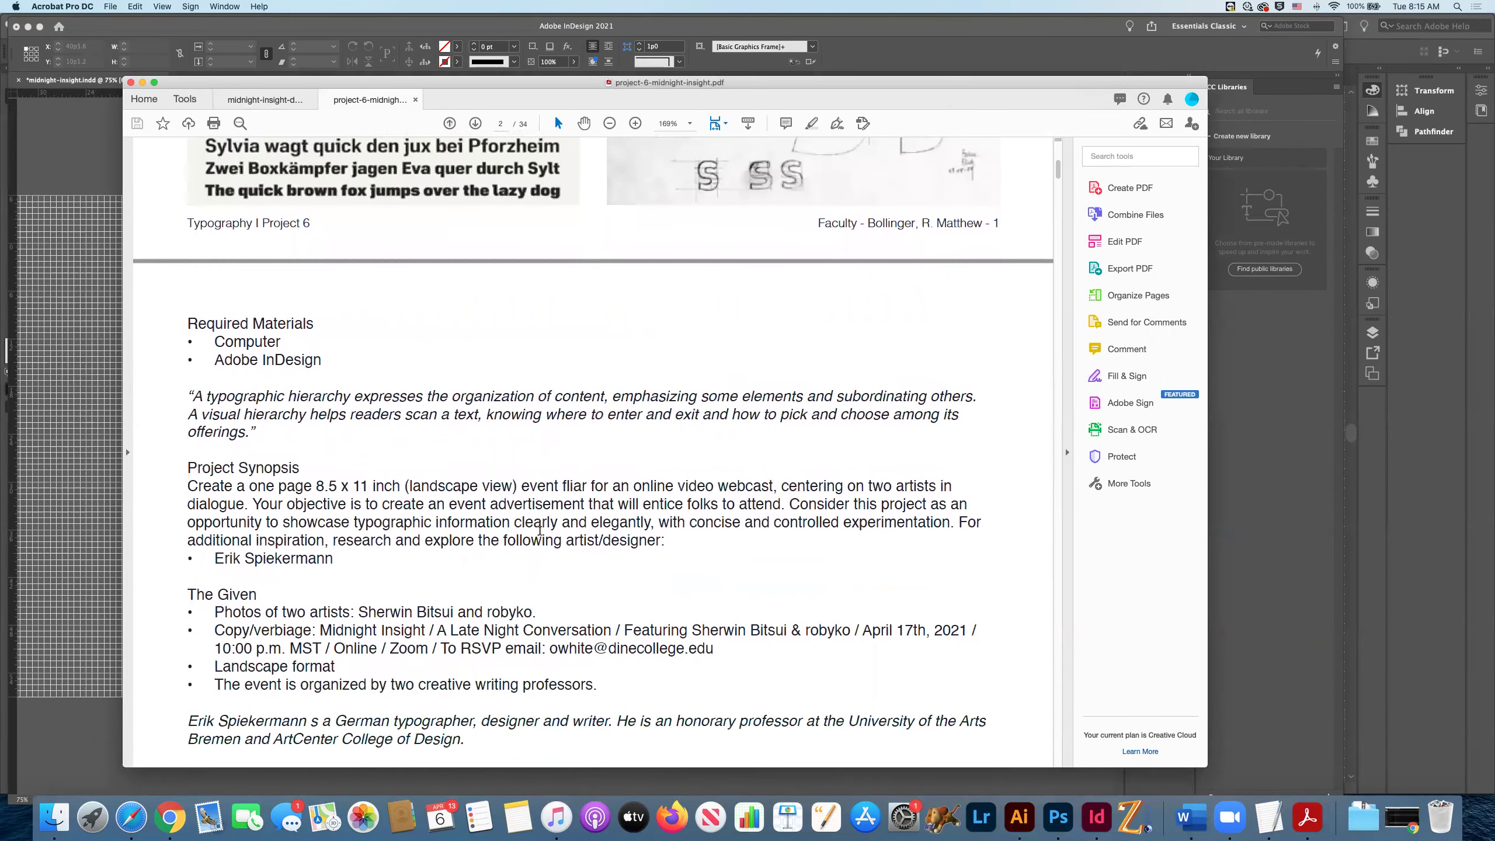
pyautogui.scroll(-1, 540, 531)
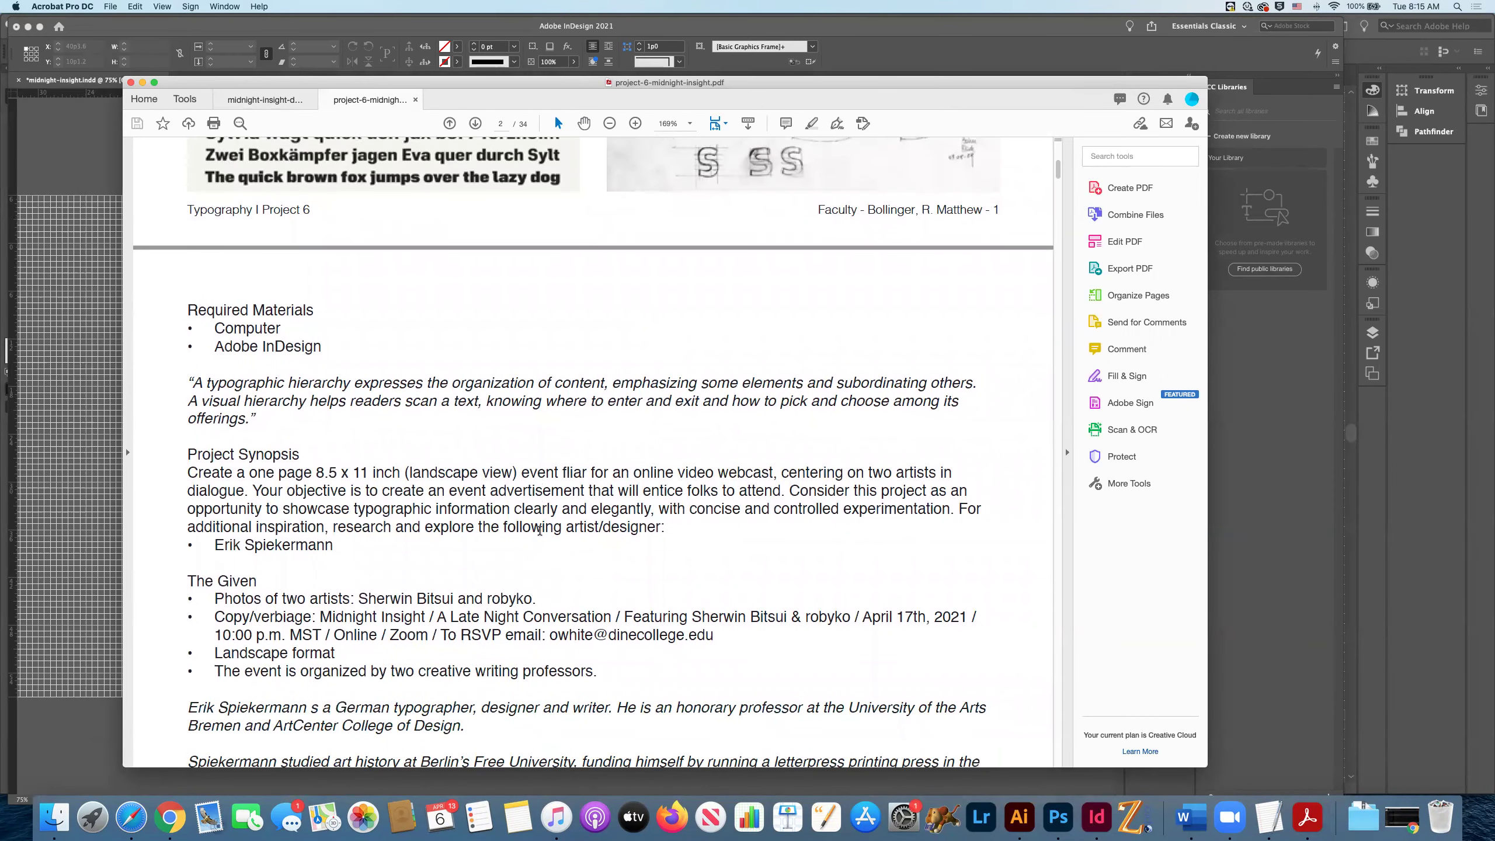
pyautogui.scroll(-5, 540, 531)
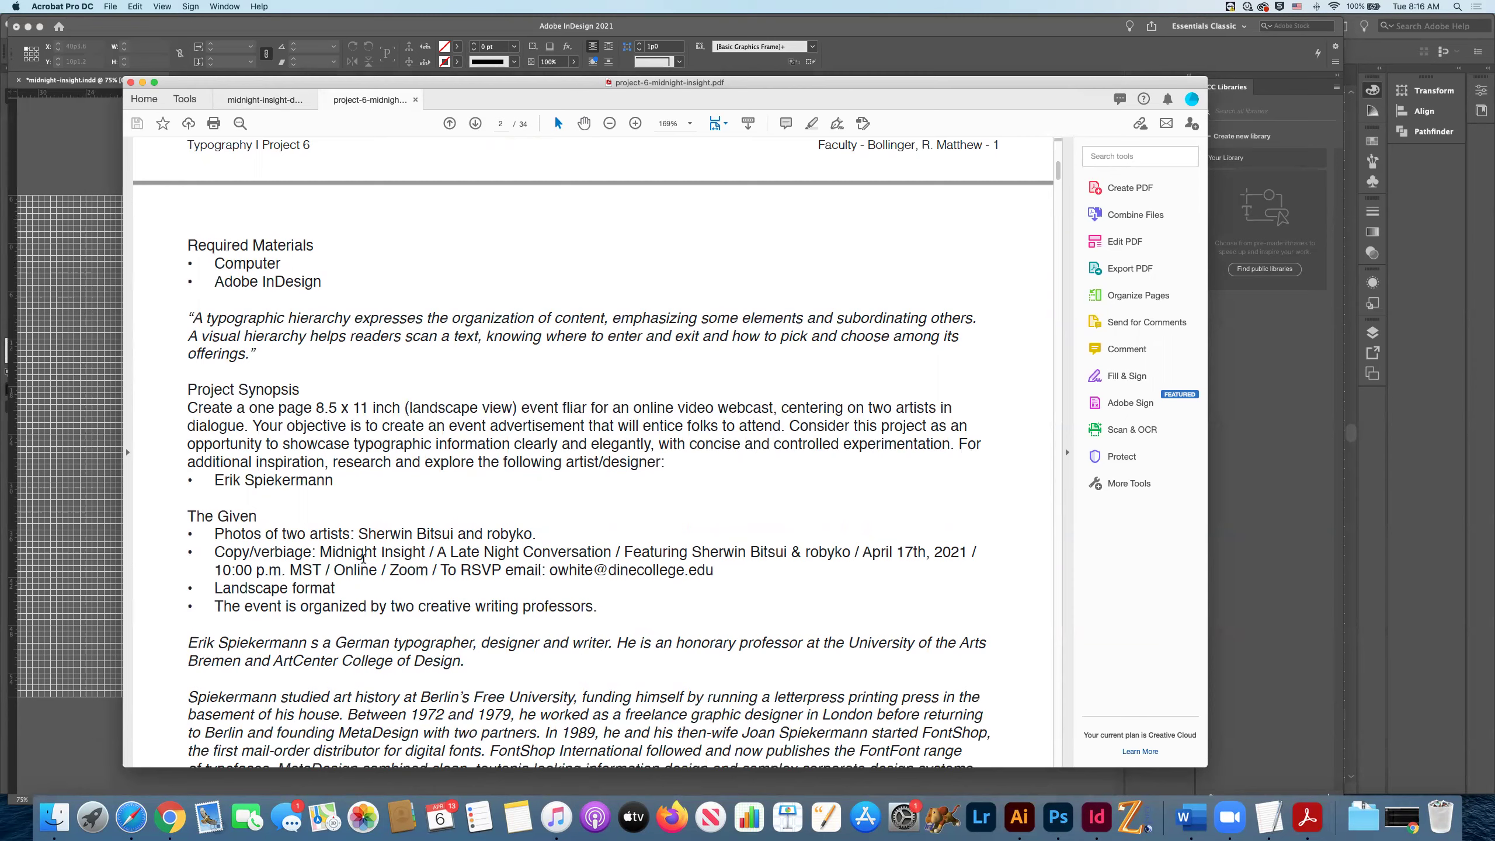
# - Scroll through pages 3–4 and settle on page 3's full-credit requirements list
pyautogui.scroll(-20, 275, 552)
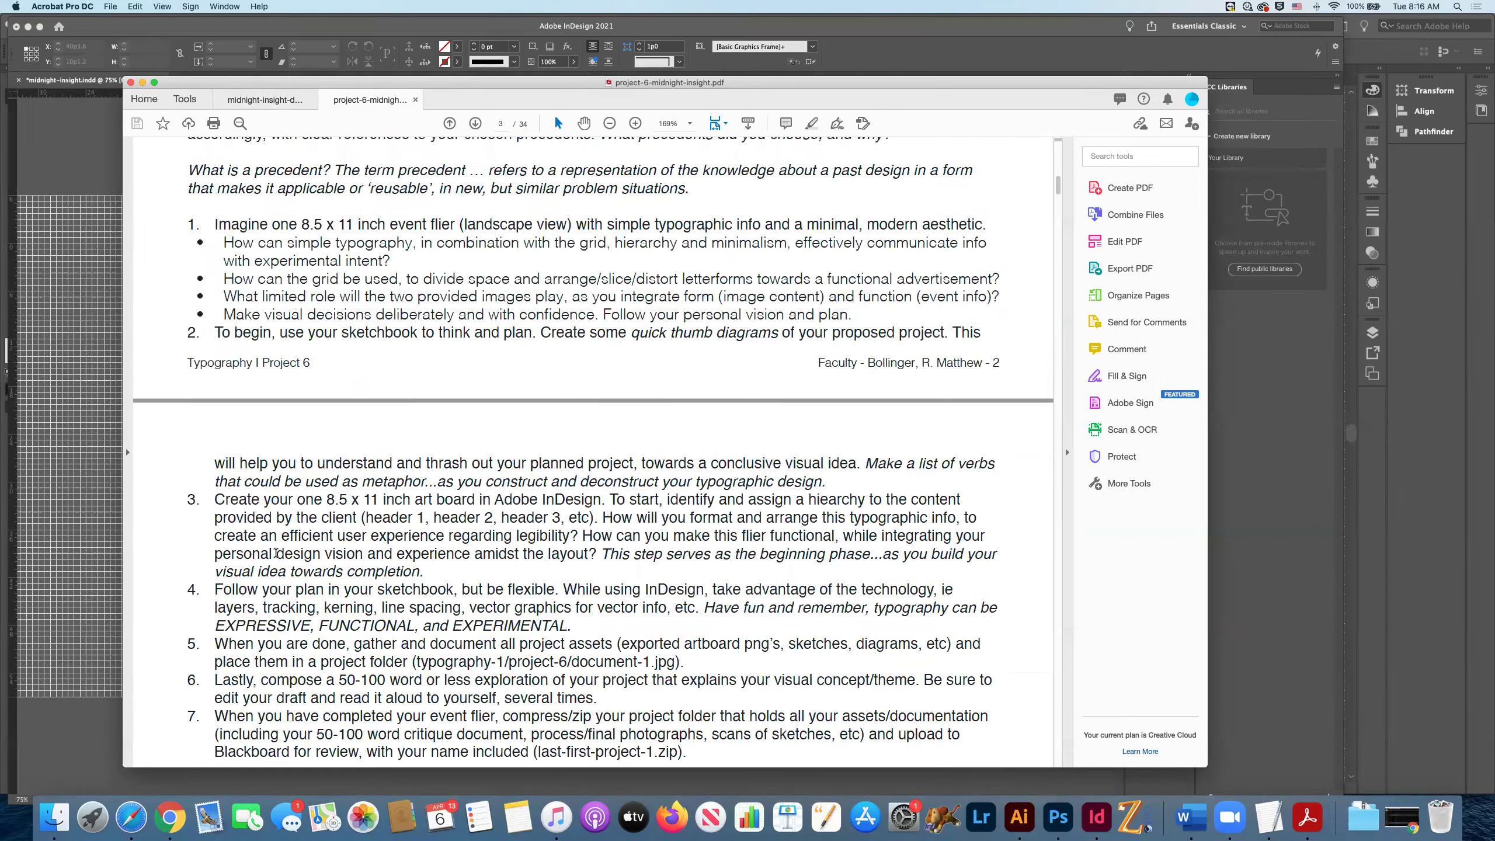
pyautogui.scroll(-8, 275, 551)
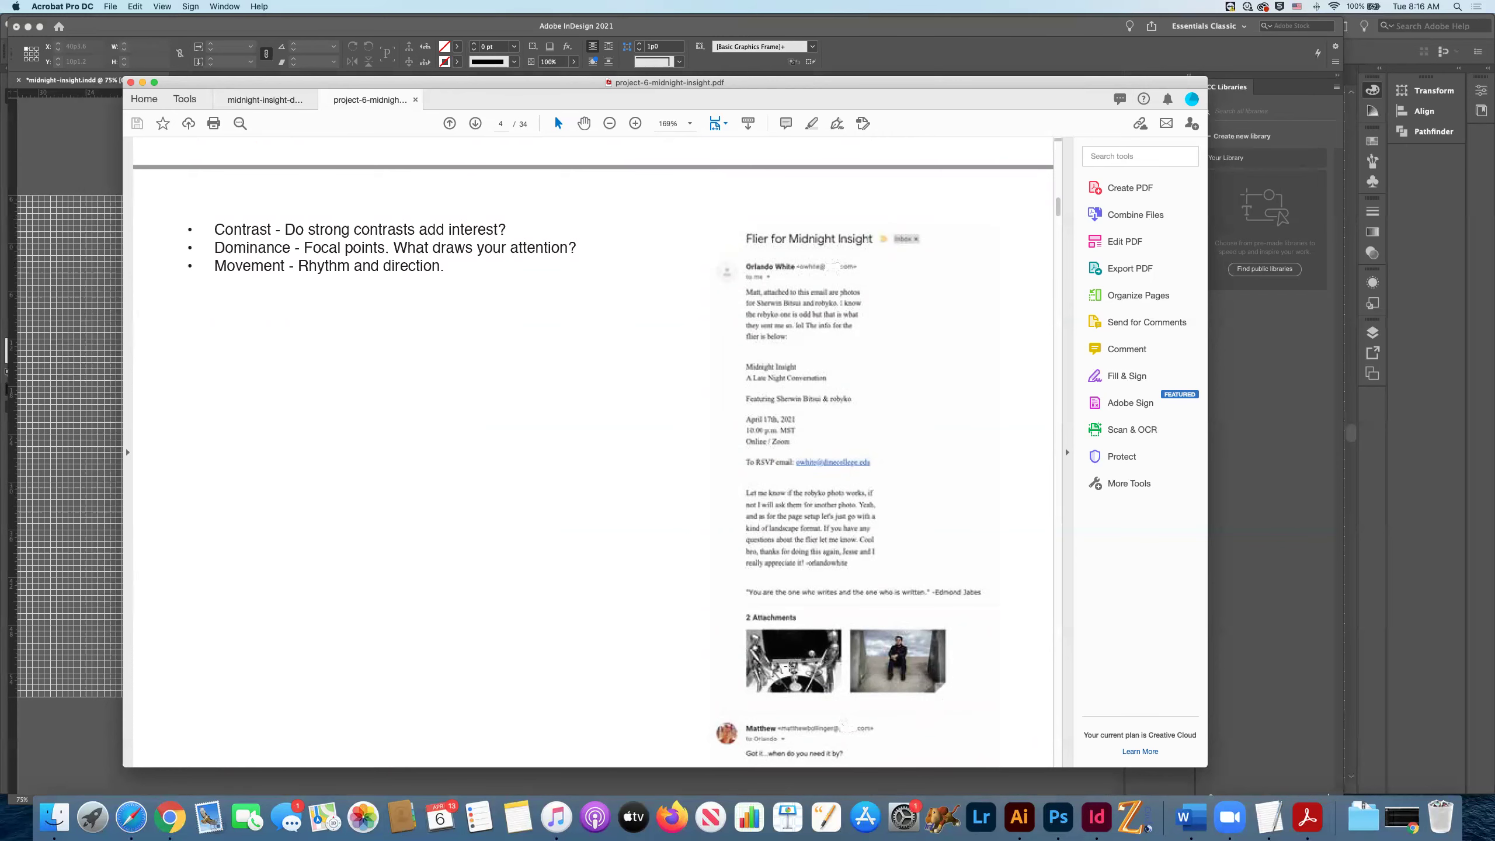
pyautogui.scroll(10, 594, 580)
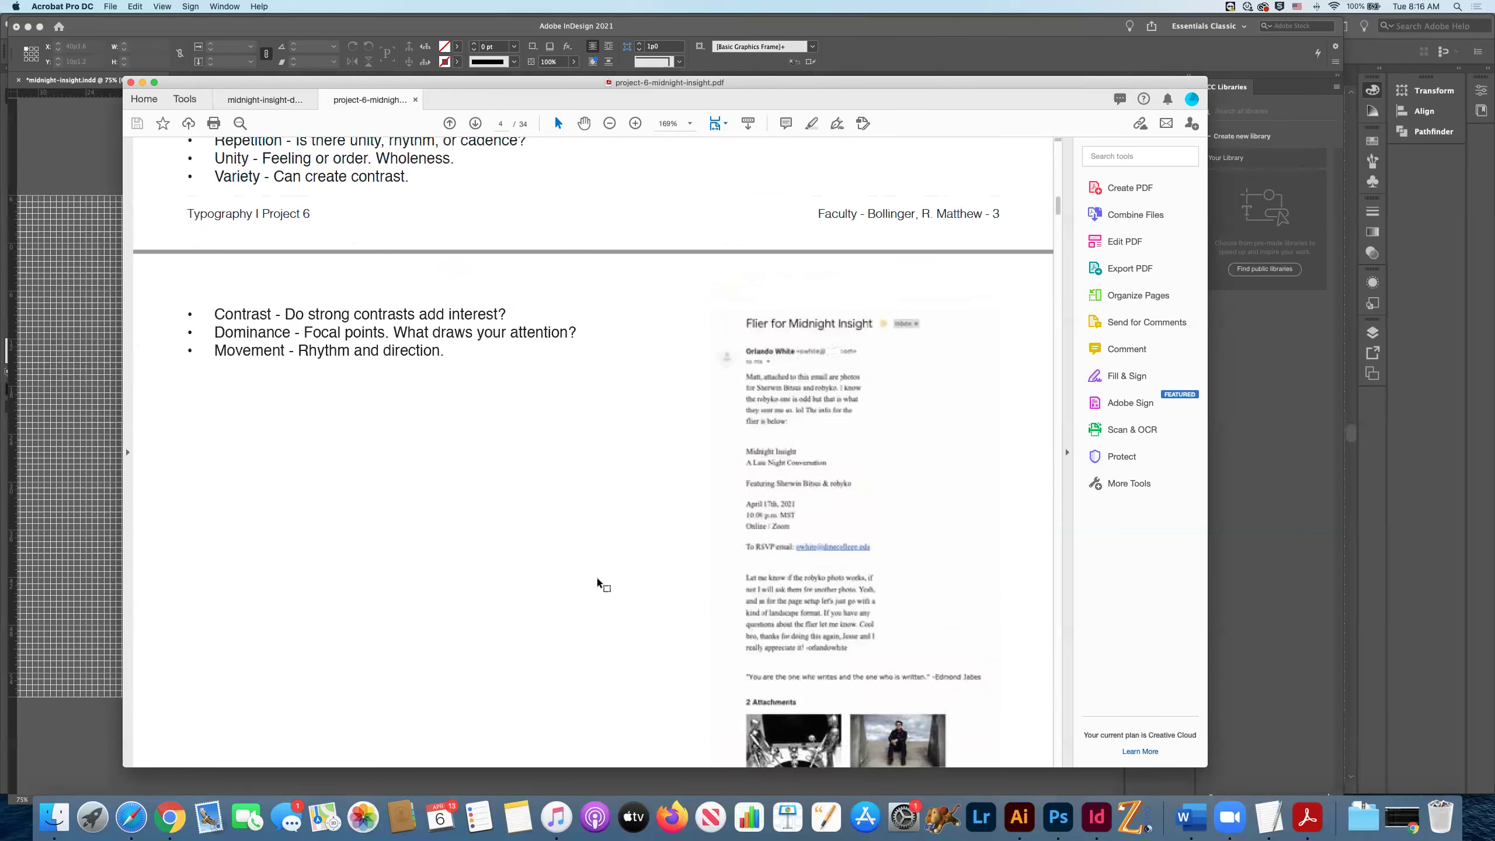
pyautogui.scroll(15, 597, 578)
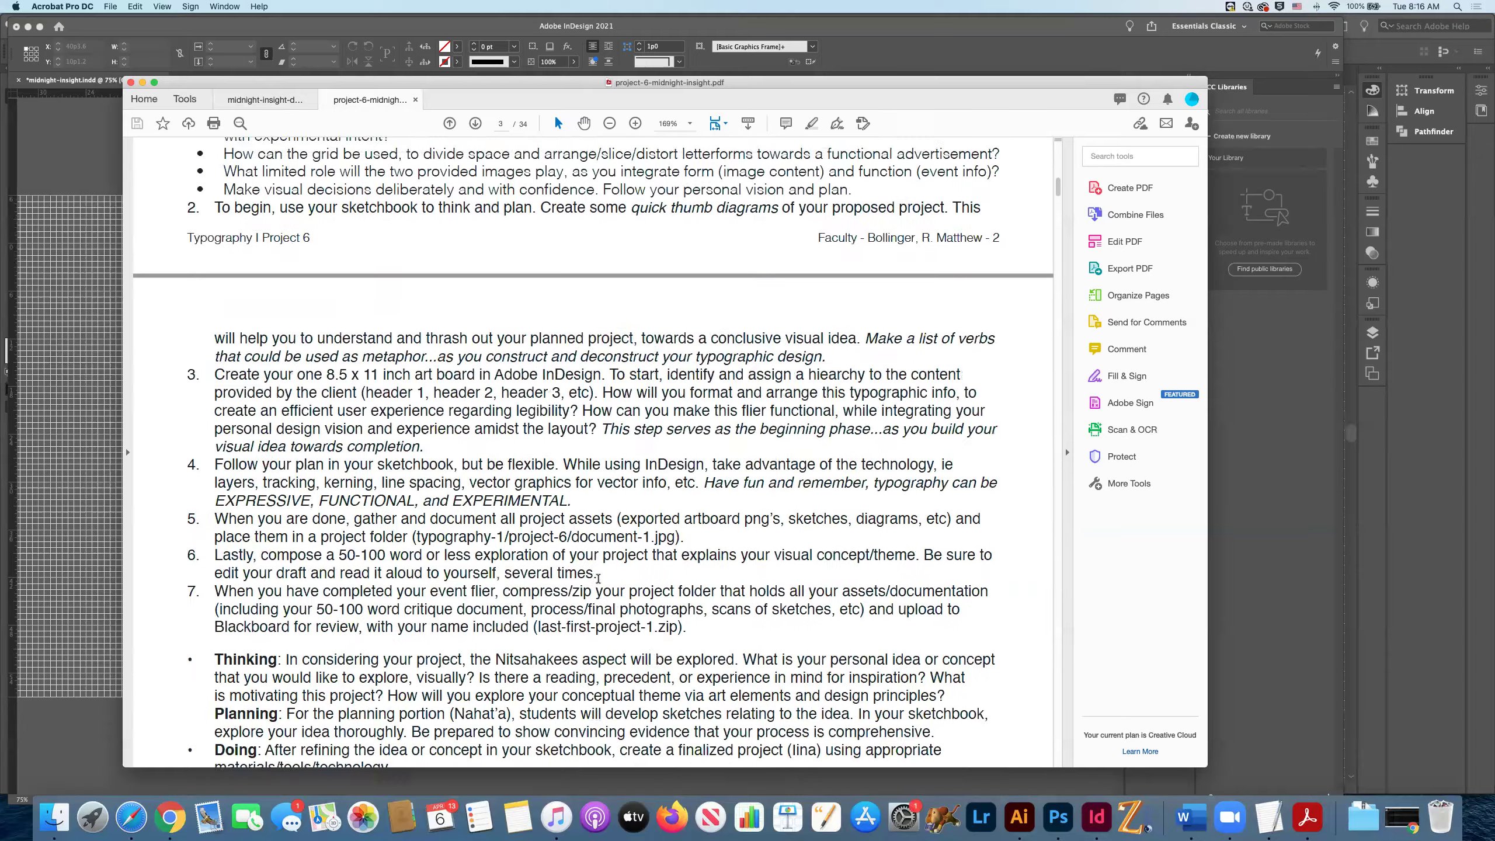
pyautogui.scroll(-10, 597, 580)
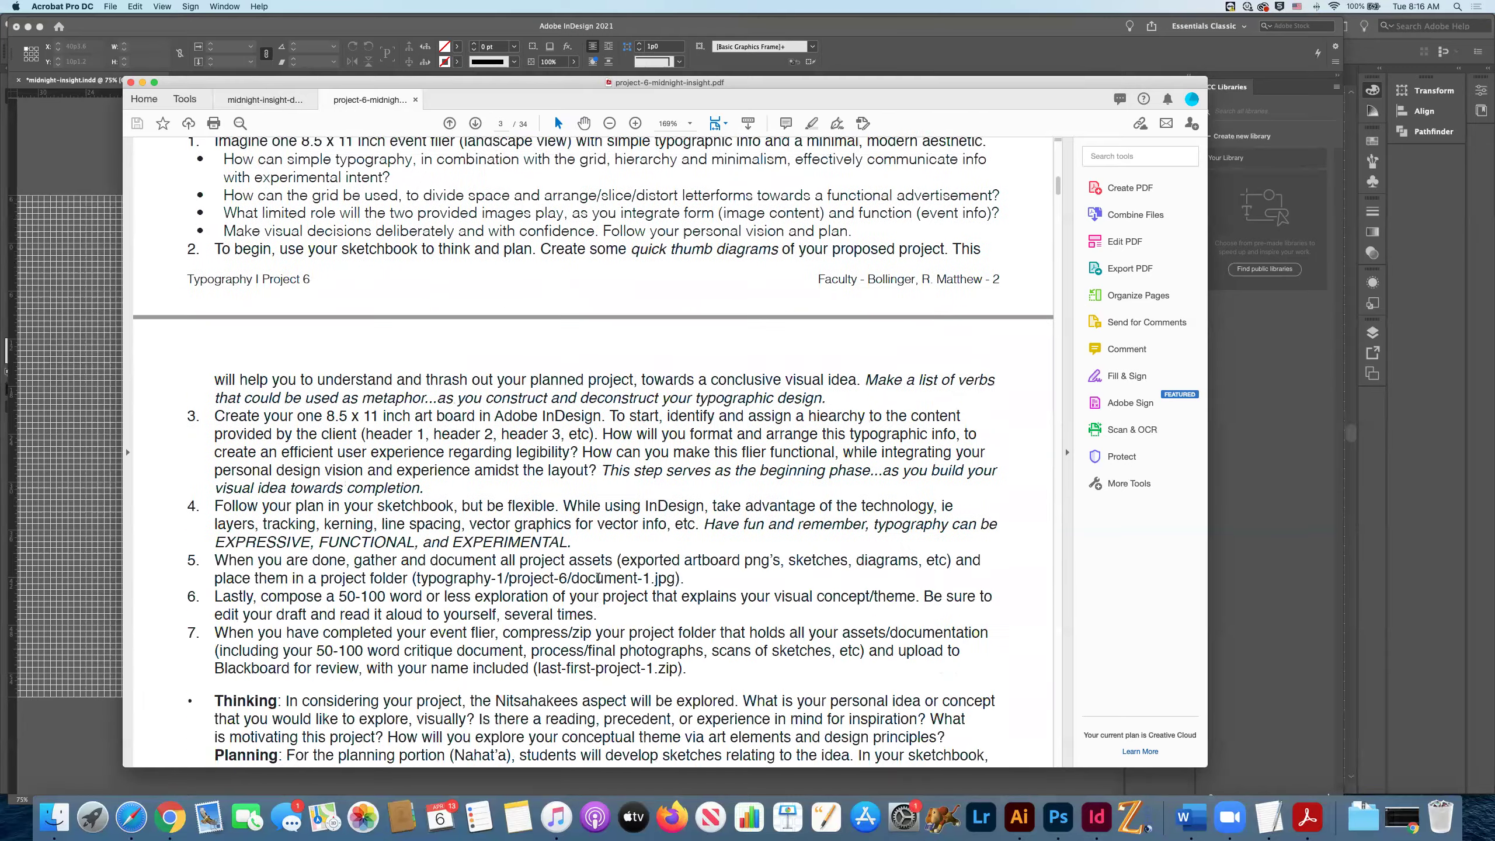
pyautogui.scroll(3, 598, 577)
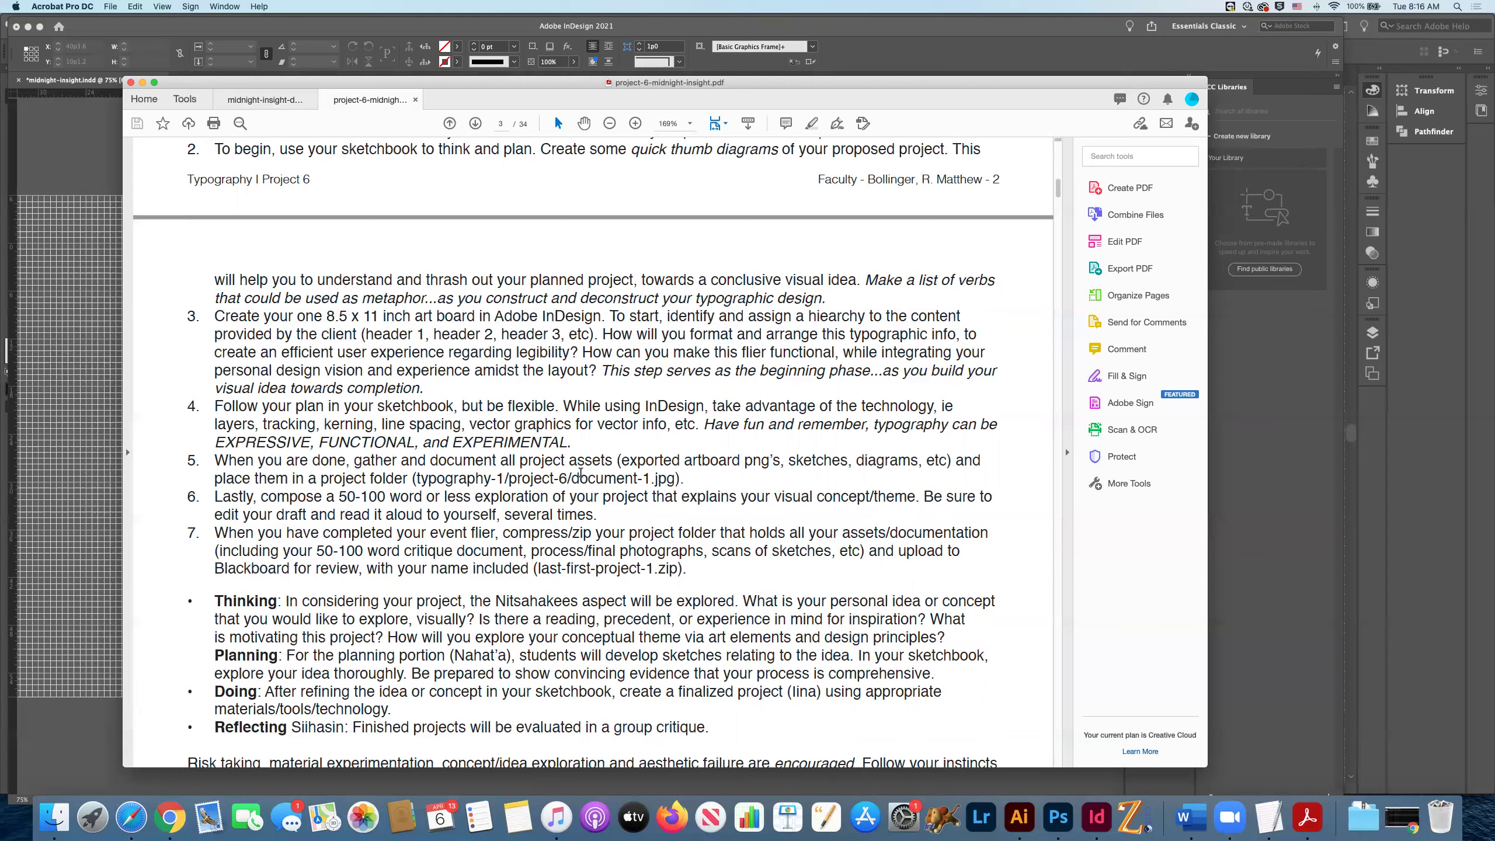
pyautogui.scroll(-10, 579, 473)
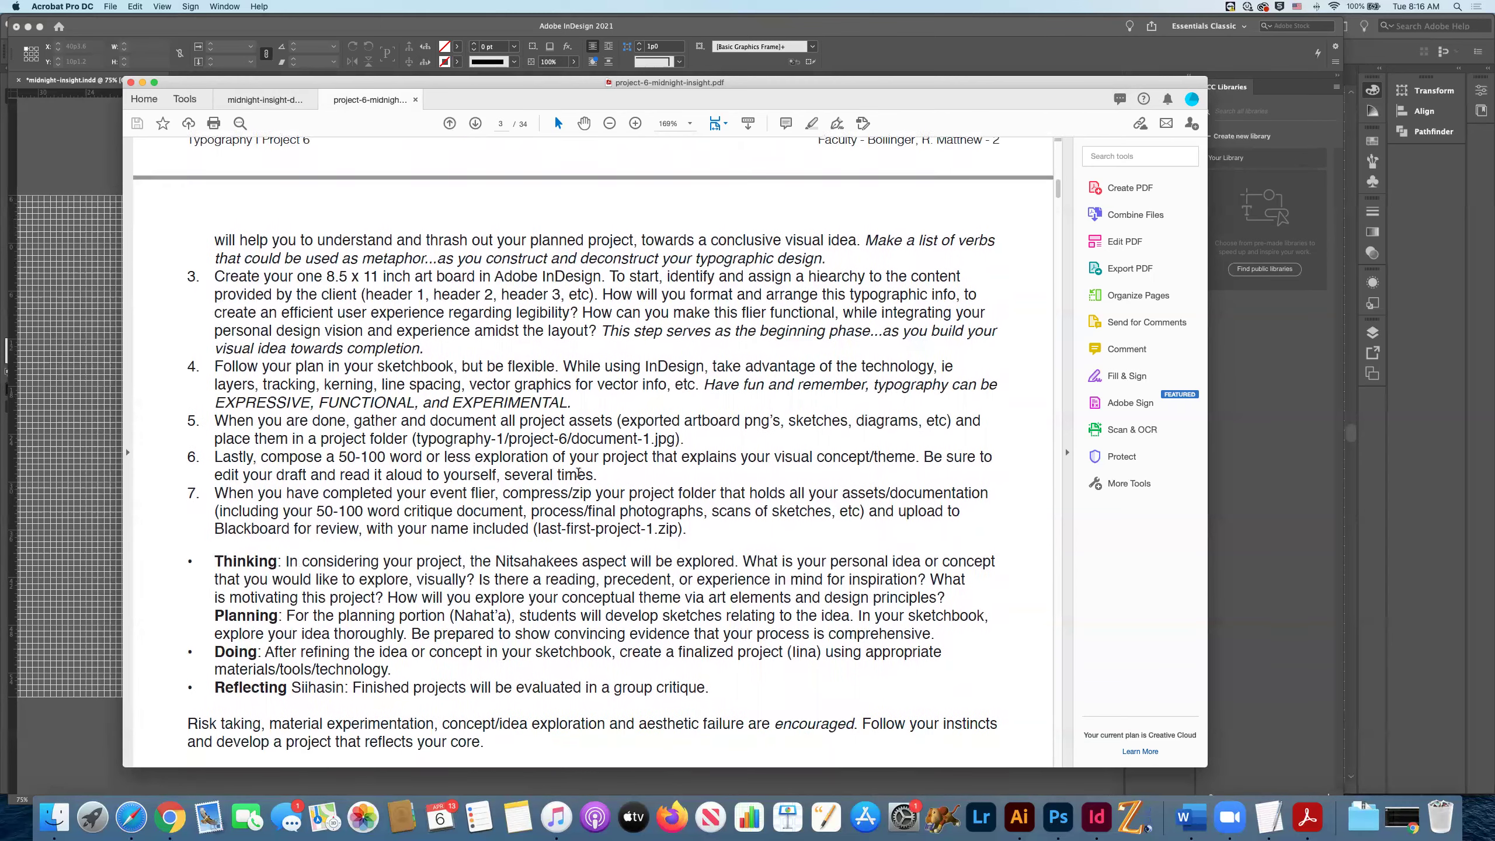
pyautogui.scroll(-20, 578, 473)
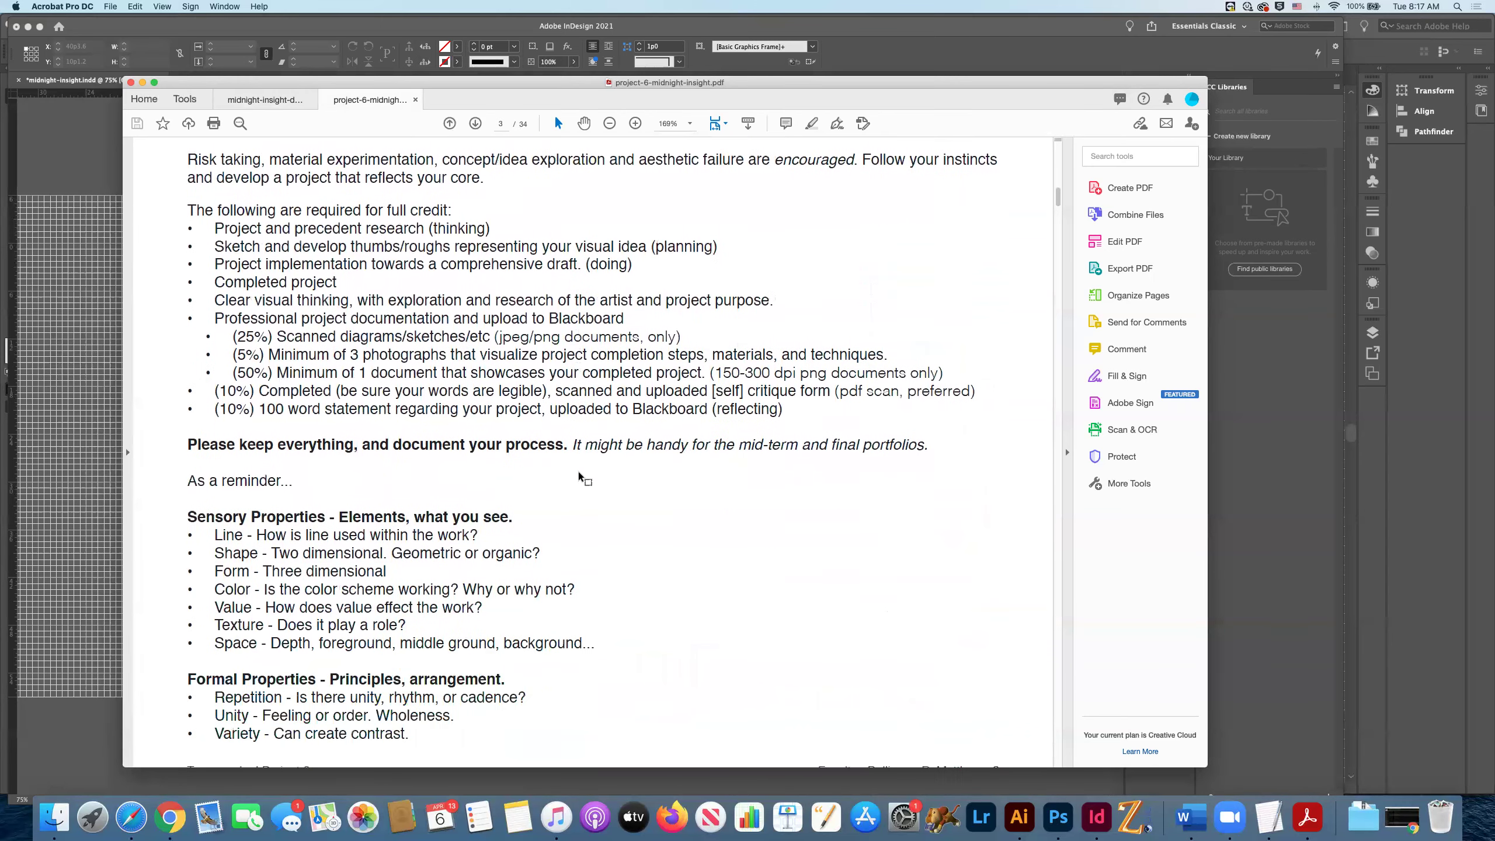
# - Scroll back up to page 2's The Given section with the event copy details
pyautogui.scroll(20, 578, 473)
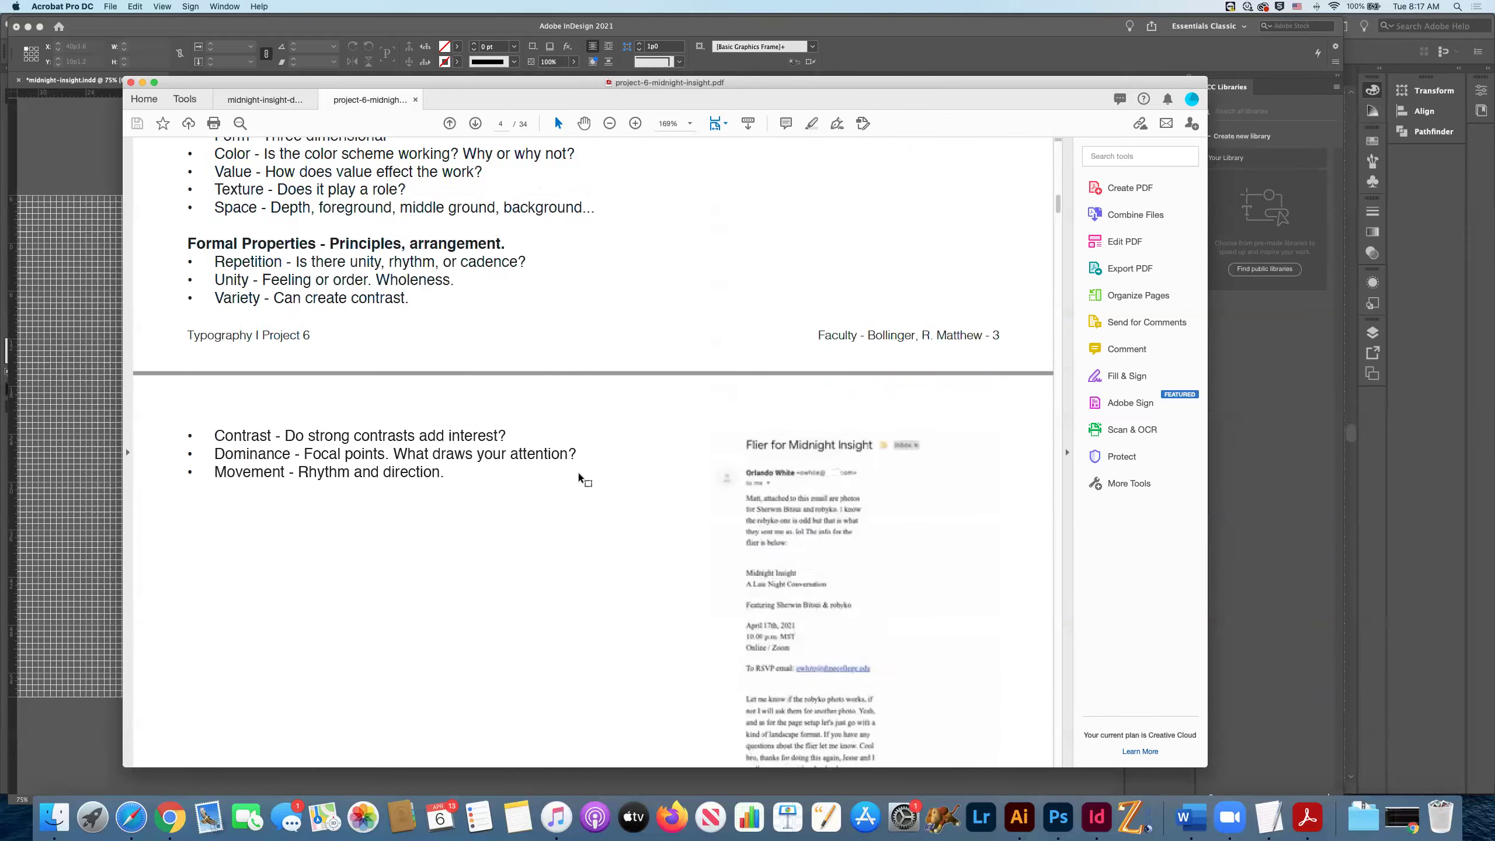
pyautogui.scroll(10, 578, 473)
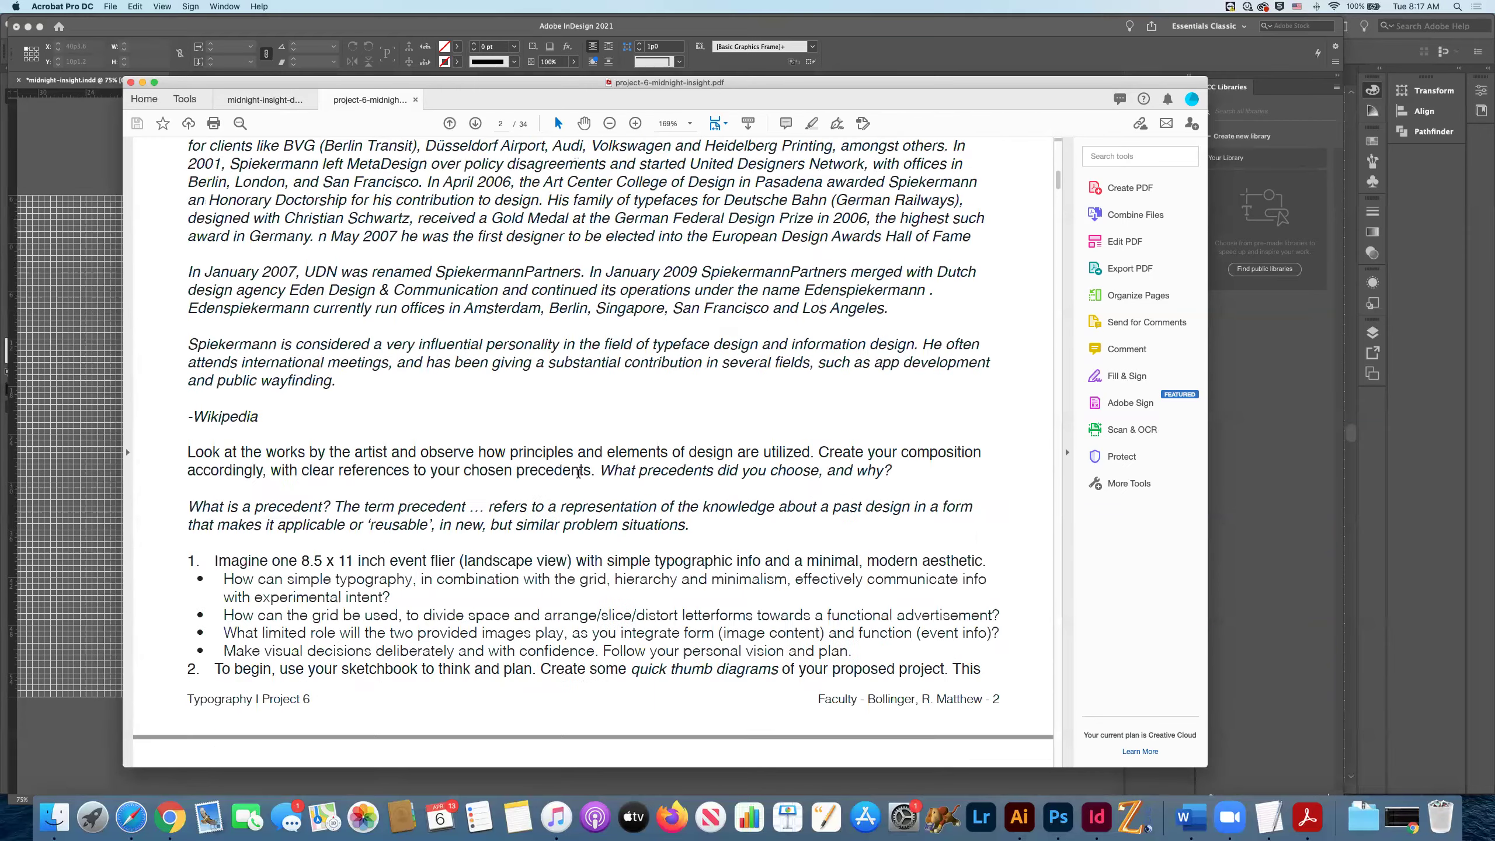
pyautogui.scroll(10, 579, 473)
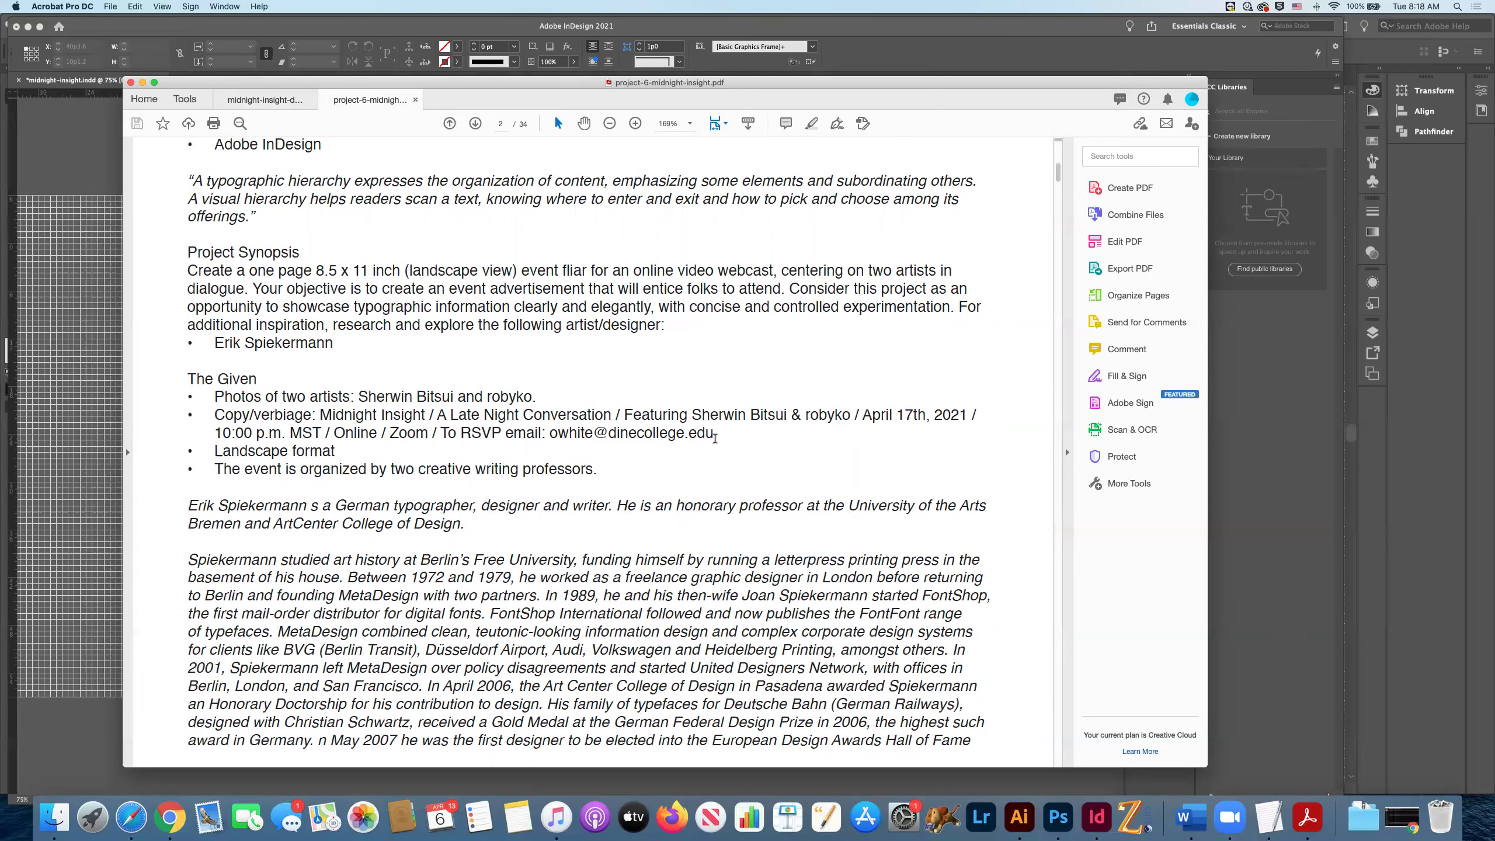
# - Scroll past the designer biography to page 3's documentation requirements and design reminders
pyautogui.scroll(-2, 682, 462)
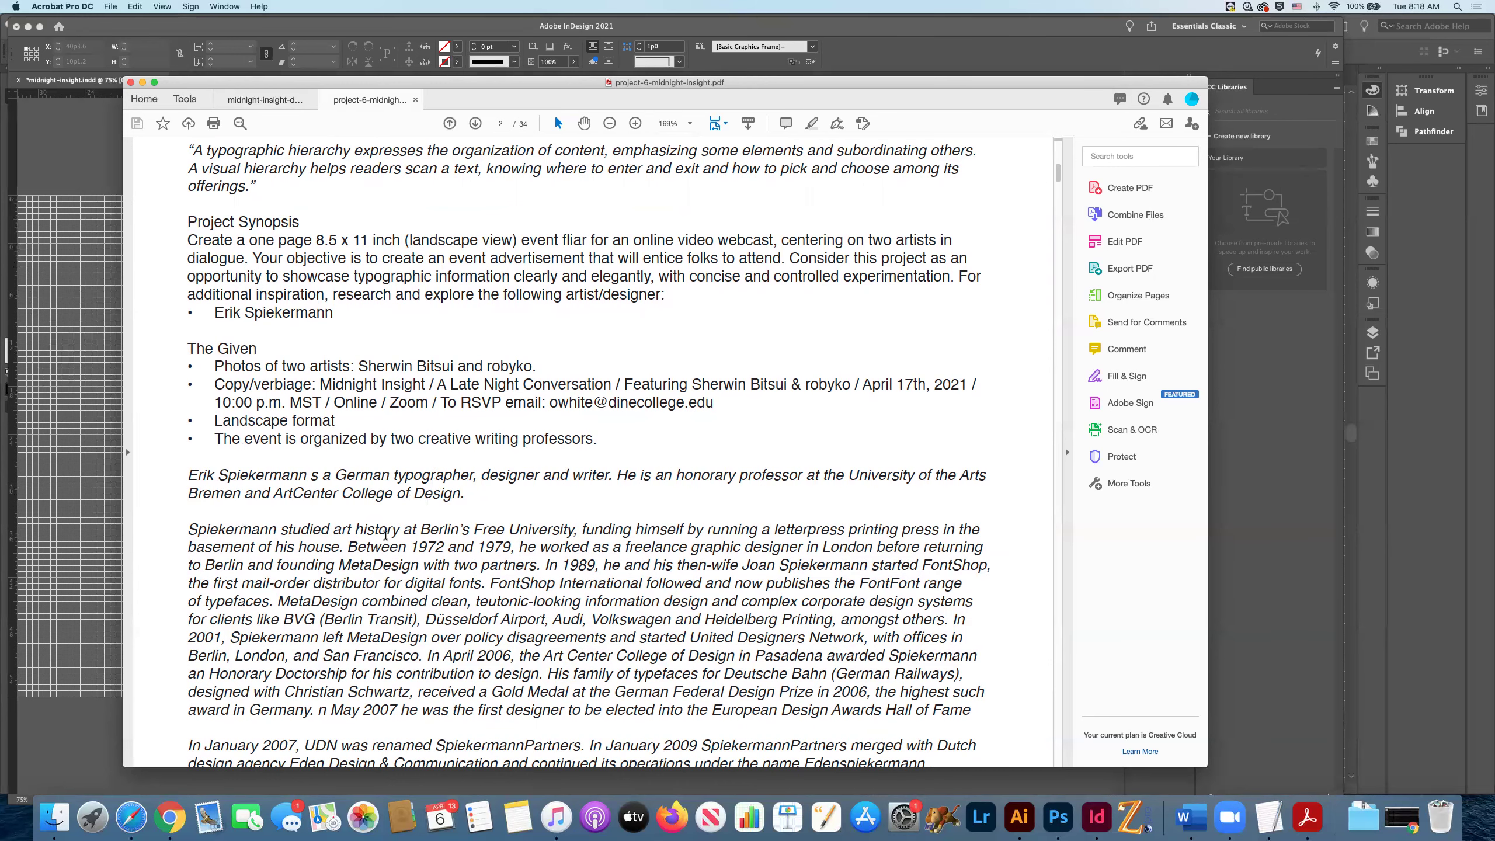
pyautogui.scroll(-1, 698, 573)
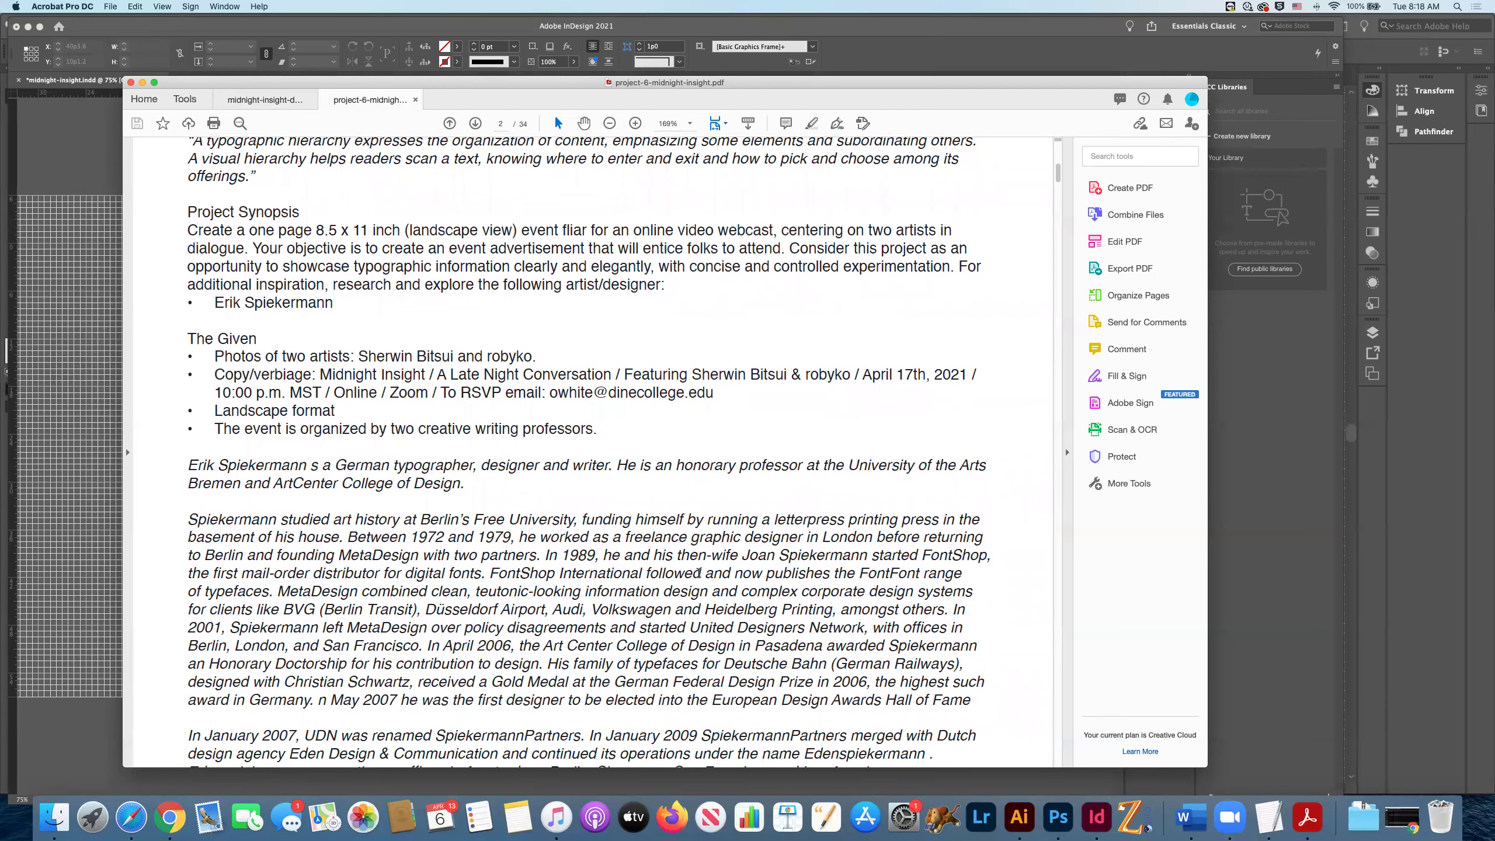
pyautogui.scroll(-5, 698, 572)
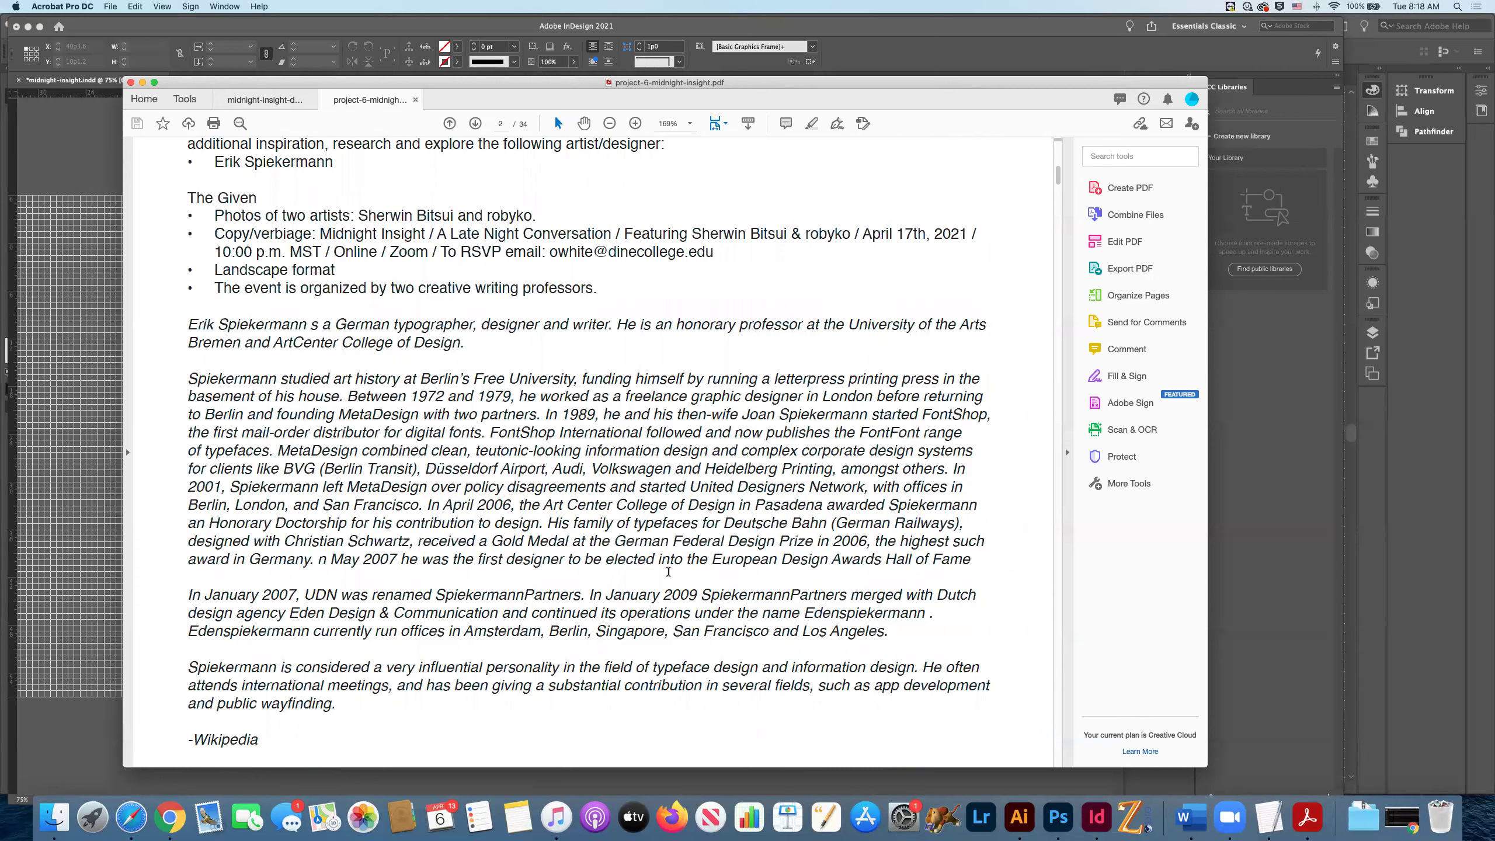
pyautogui.scroll(-15, 668, 571)
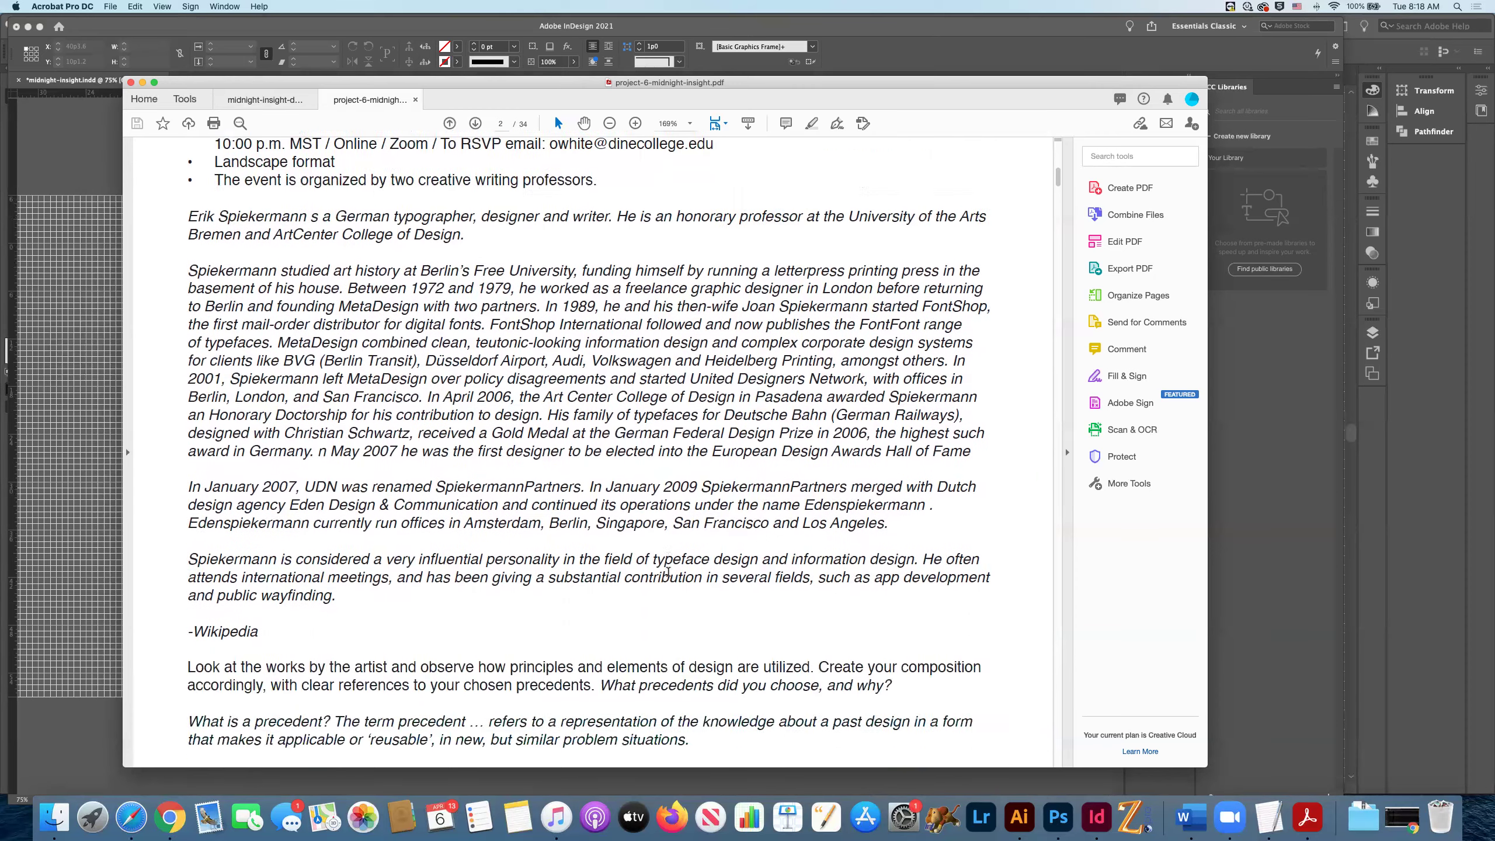
pyautogui.scroll(-20, 668, 575)
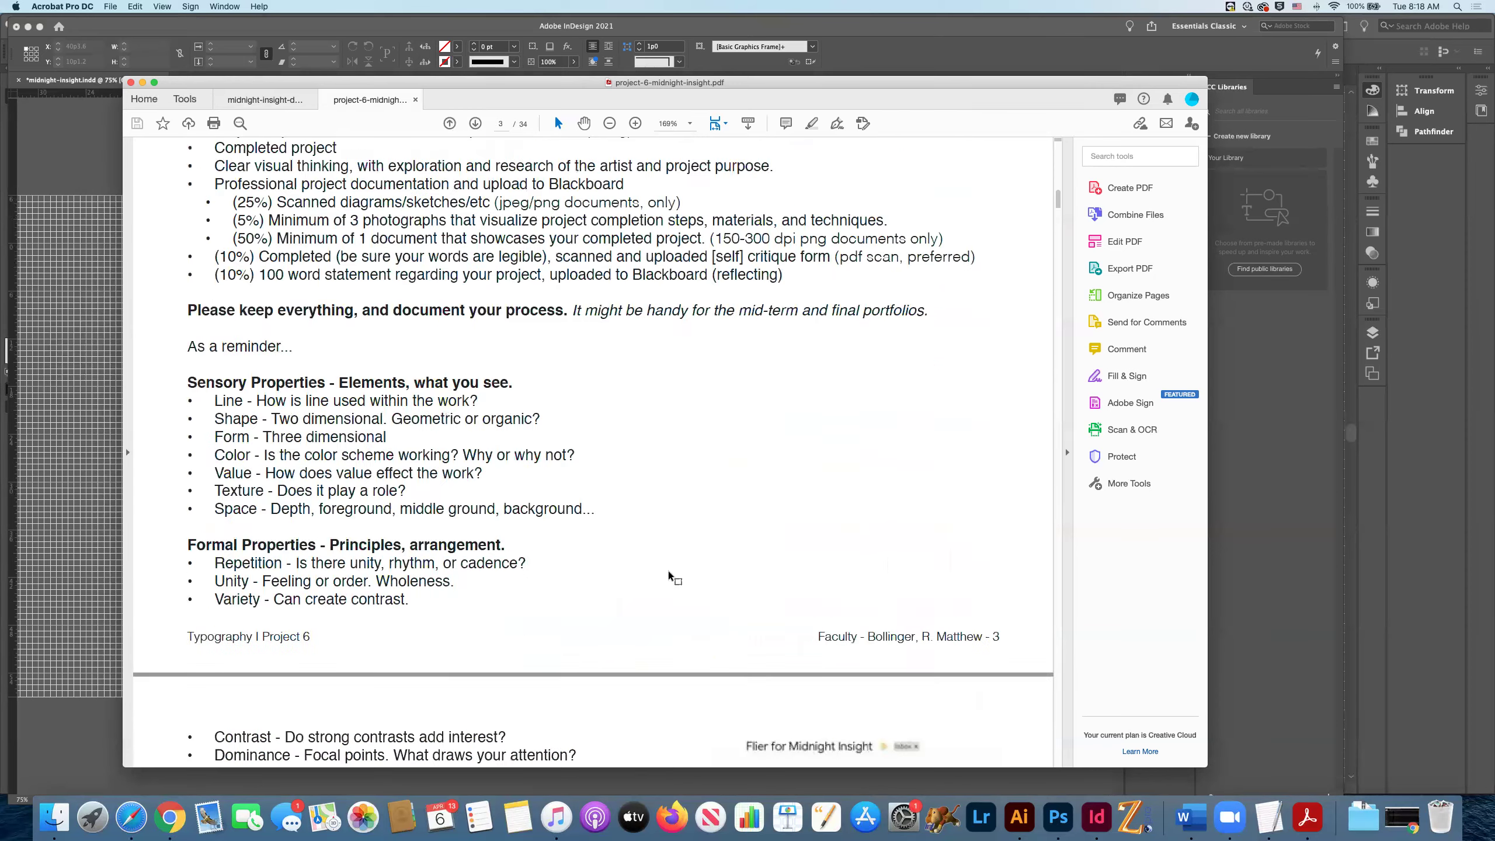
# - Show page 4's full 16-week course schedule chart and footer
pyautogui.scroll(-5, 668, 571)
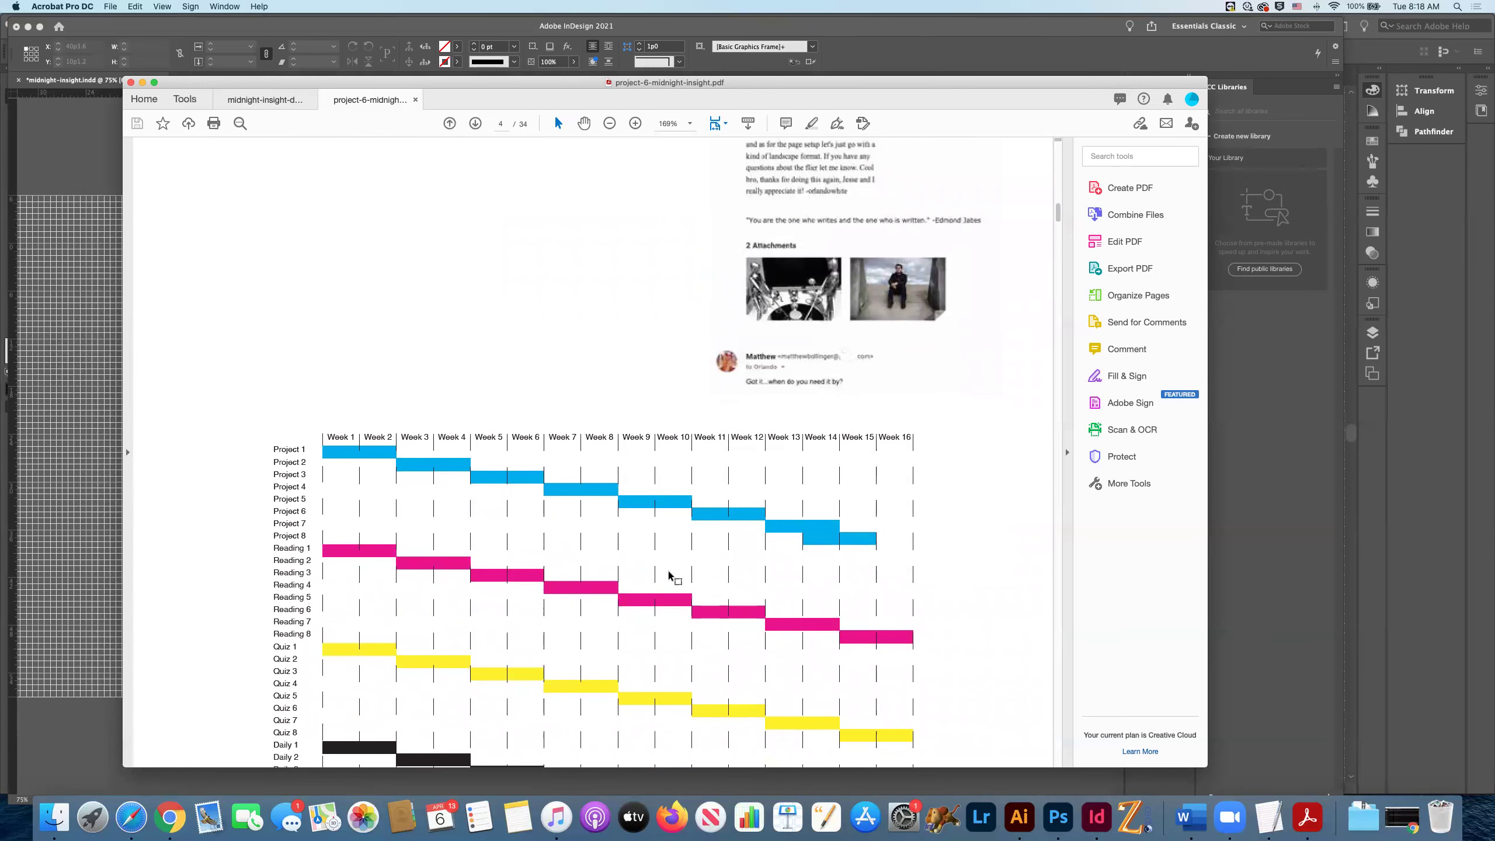
pyautogui.scroll(-7, 670, 575)
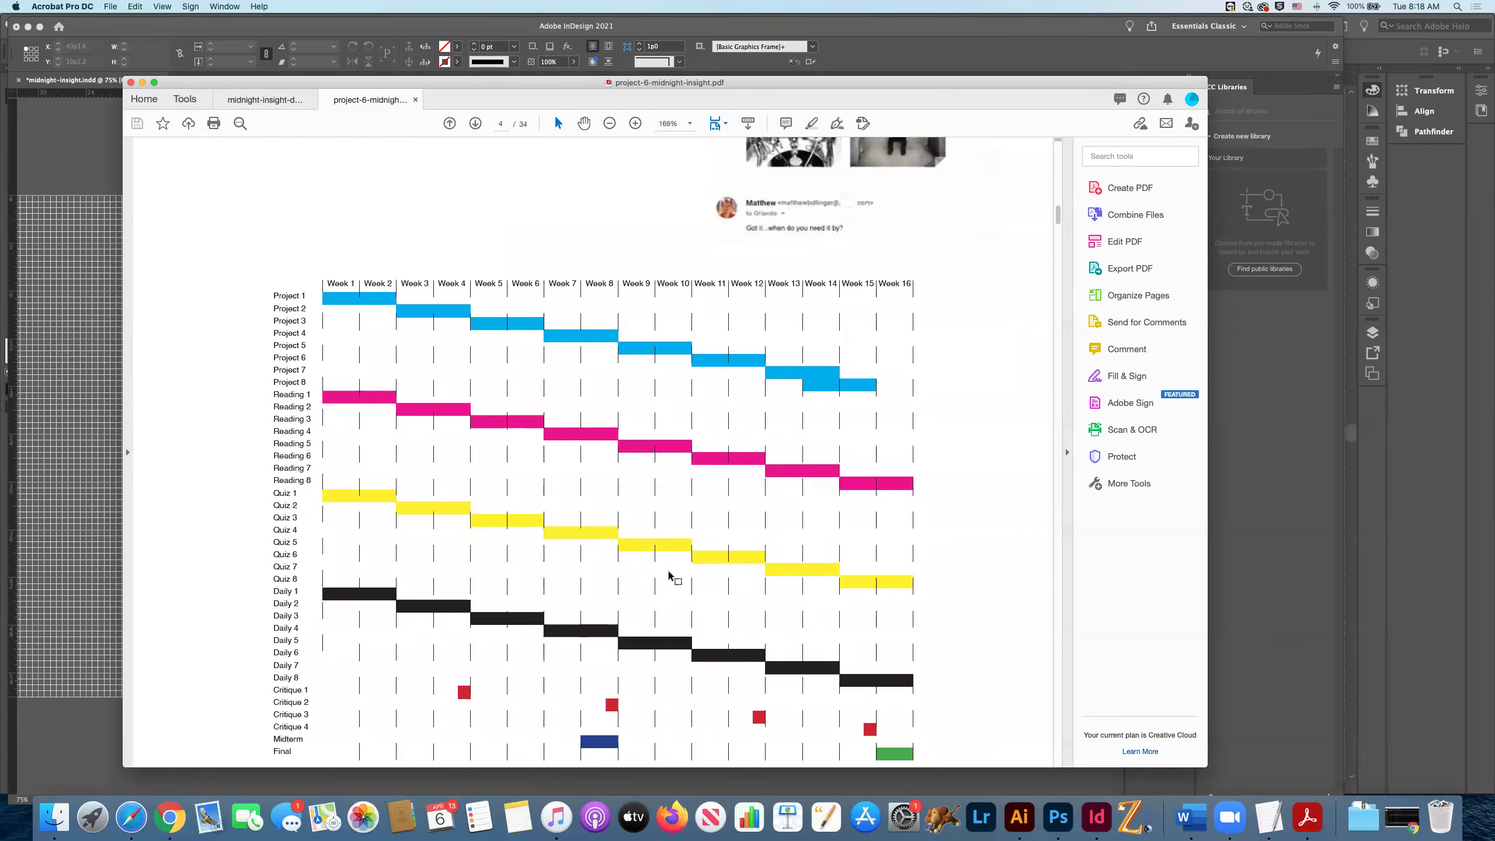
pyautogui.scroll(3, 670, 575)
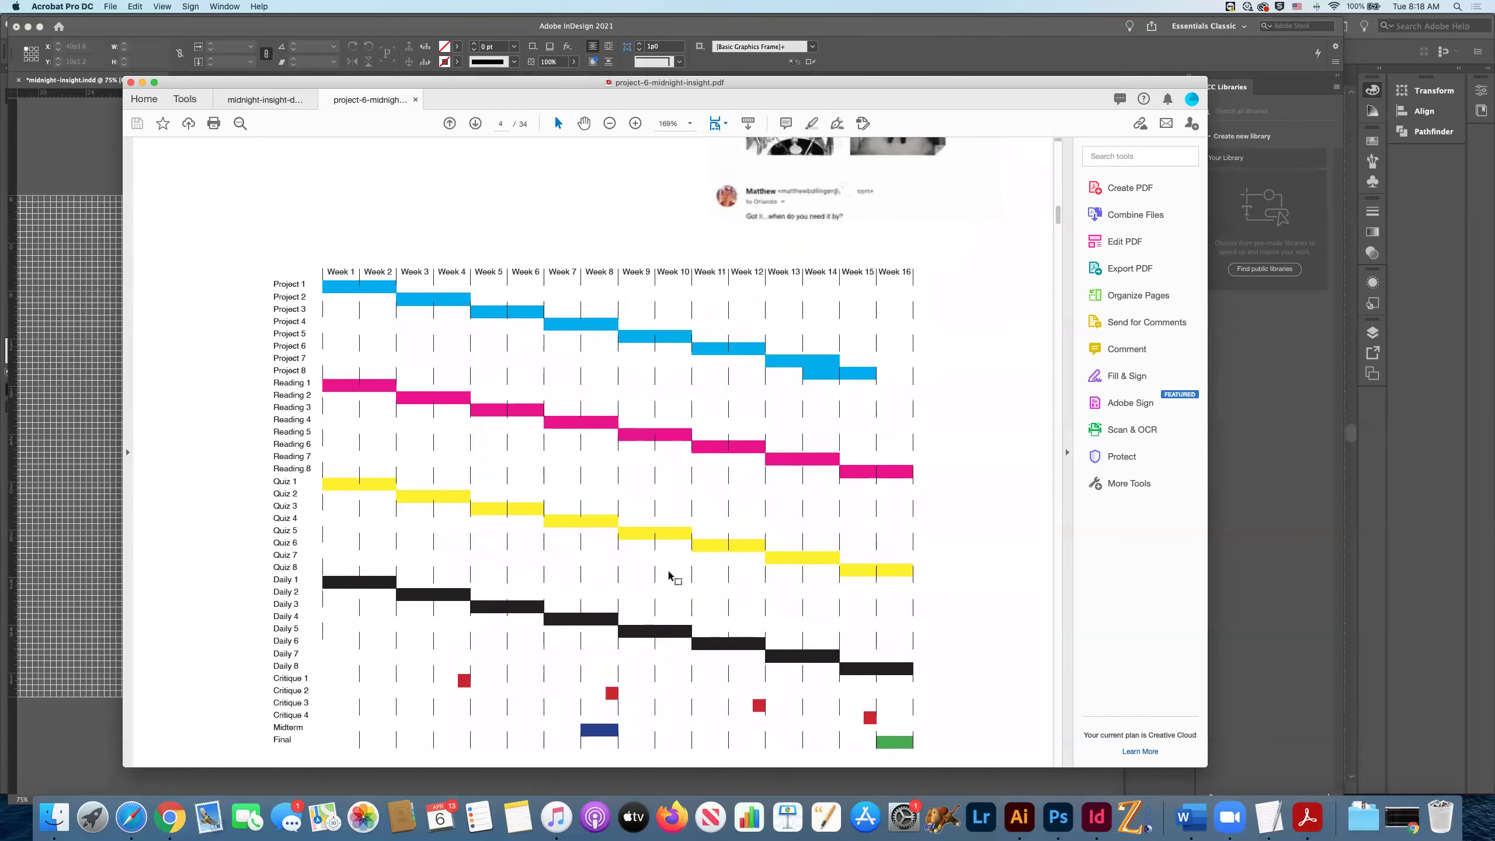
pyautogui.scroll(-4, 670, 576)
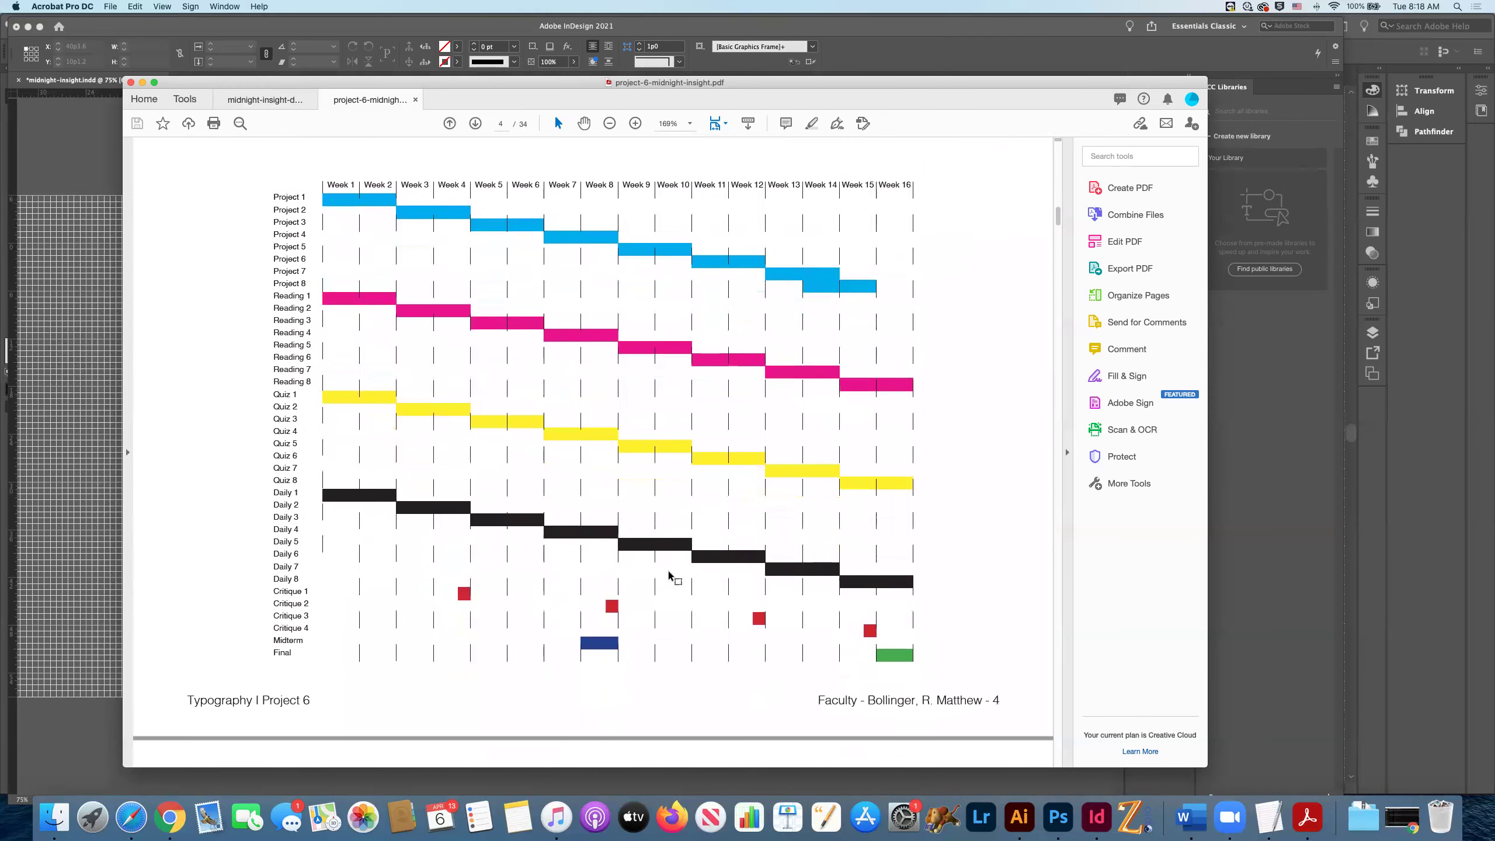
pyautogui.scroll(4, 670, 575)
pyautogui.scroll(-3, 670, 575)
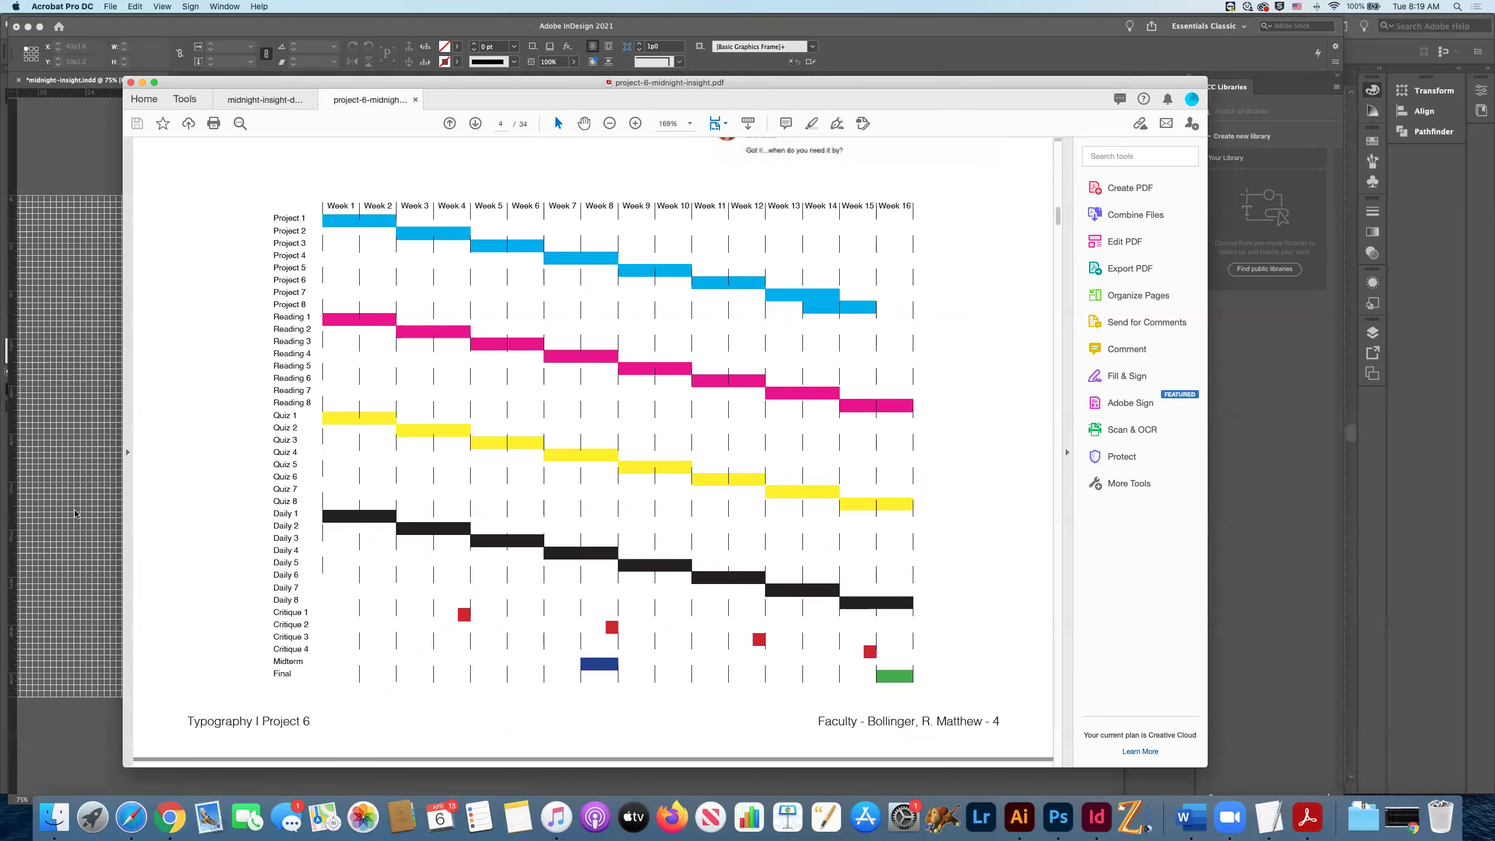
# - Switch to InDesign, bringing midnight-insight.indd in front of the PDF brief
pyautogui.click(75, 514)
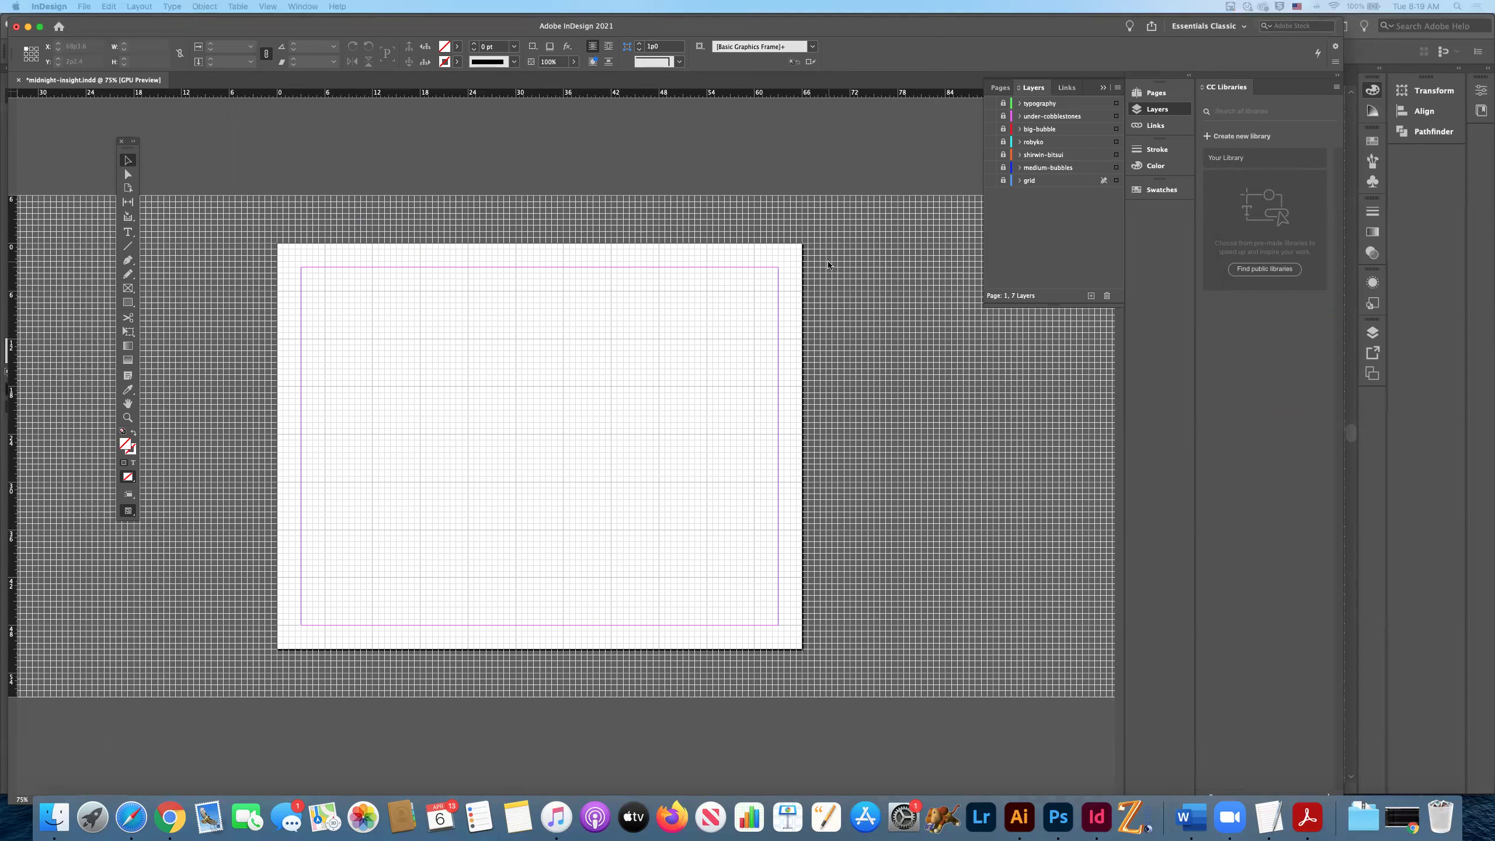
# - Start a new document from the Custom 66p0 x 51p0 preset, measured in inches
pyautogui.press('super+n')
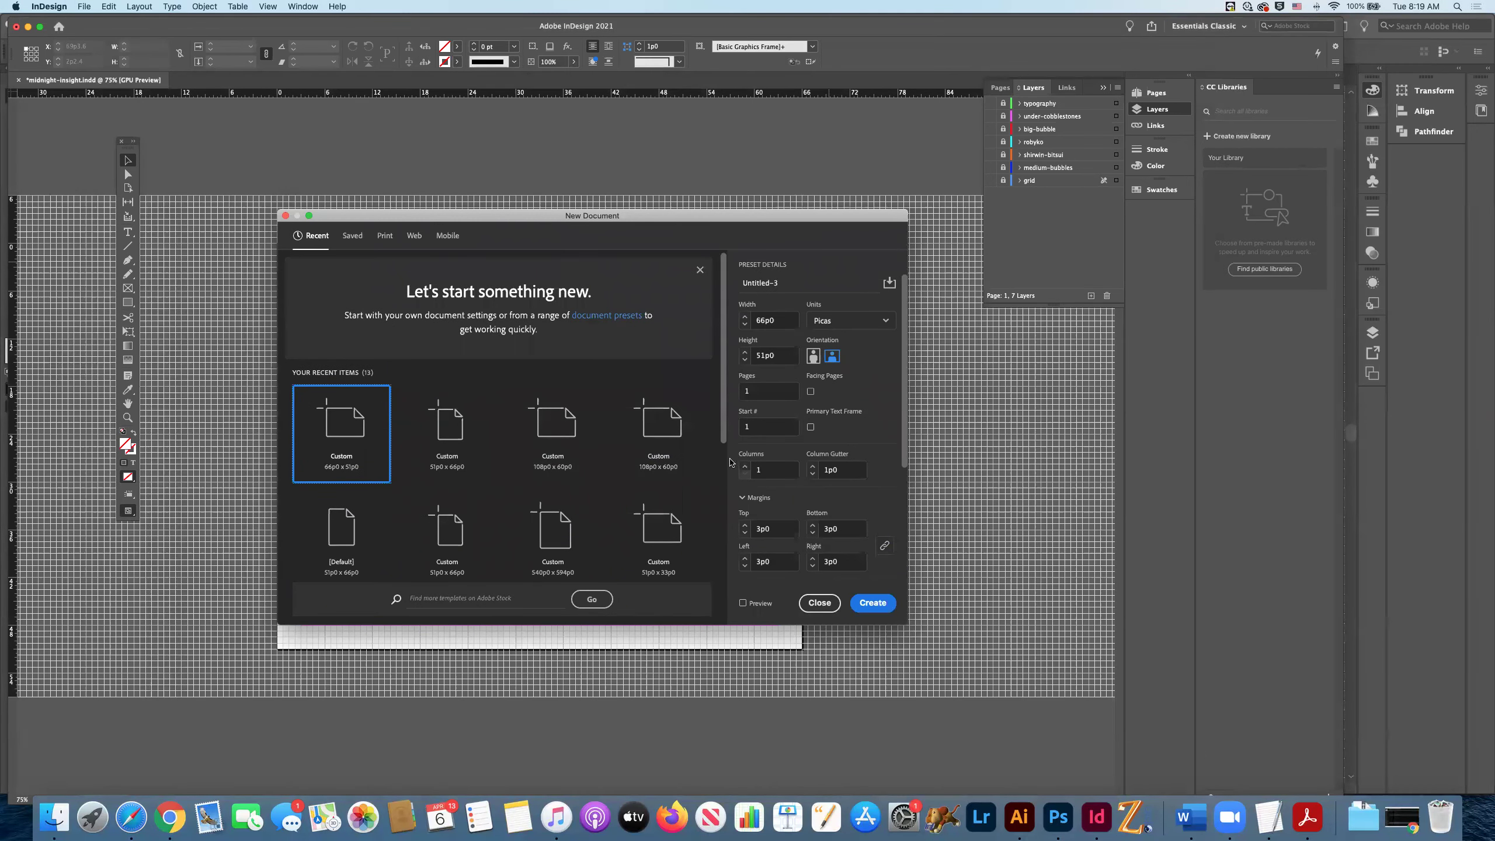
pyautogui.click(861, 327)
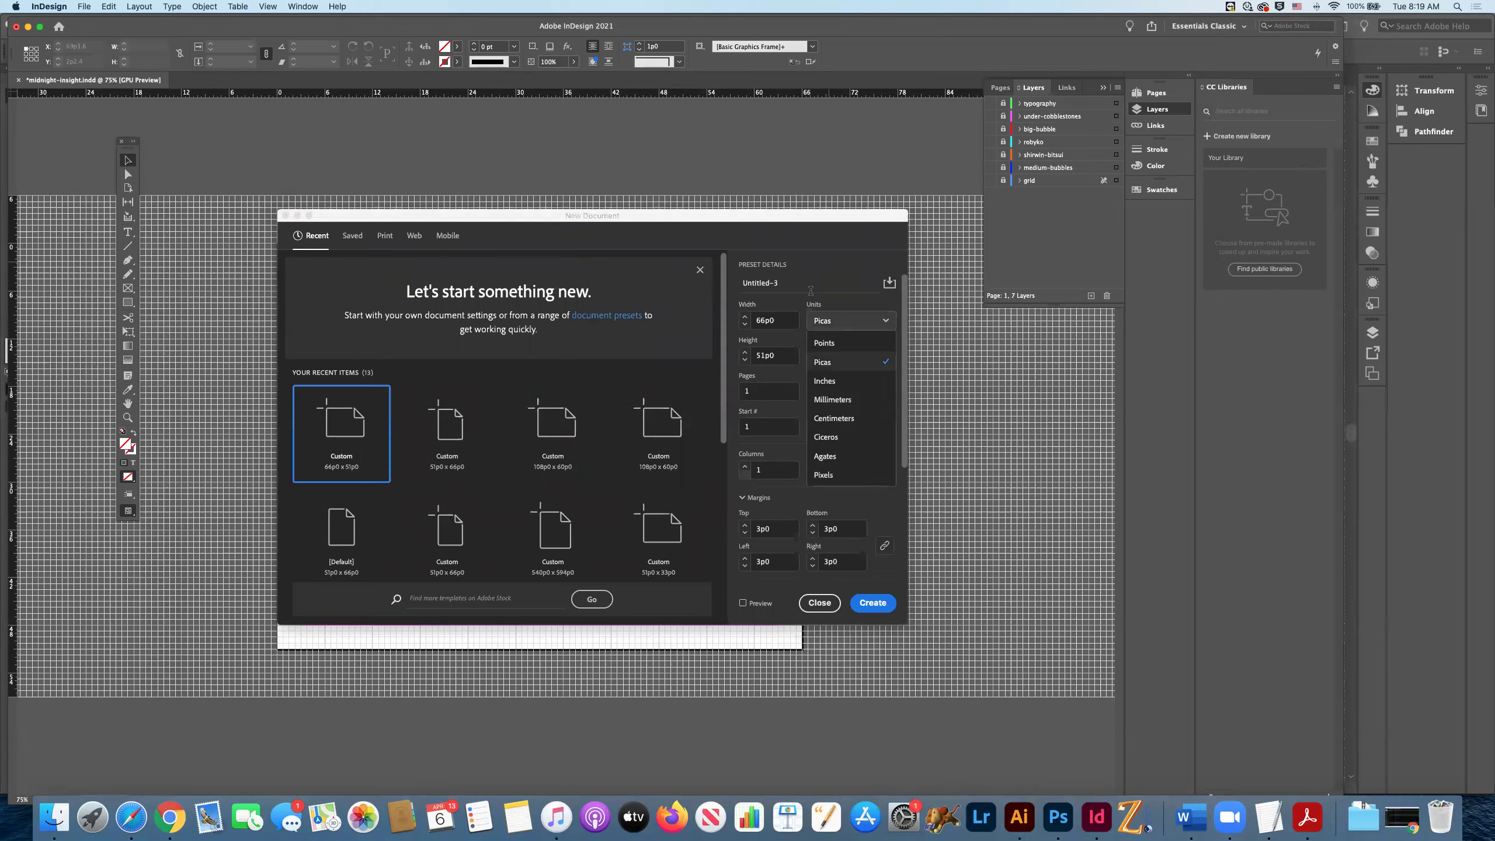
pyautogui.click(791, 309)
pyautogui.click(850, 321)
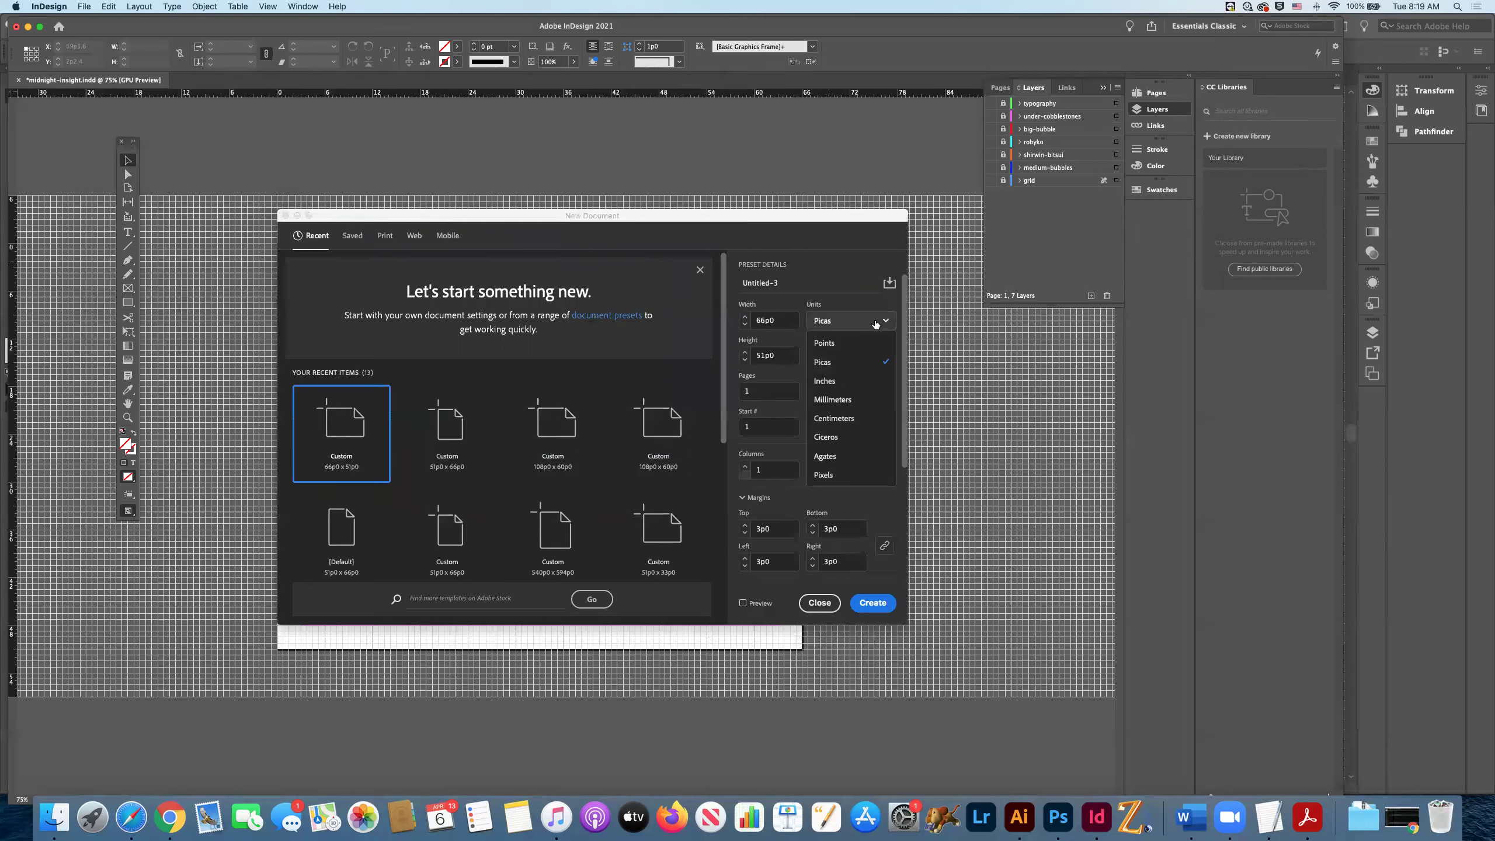
pyautogui.click(818, 379)
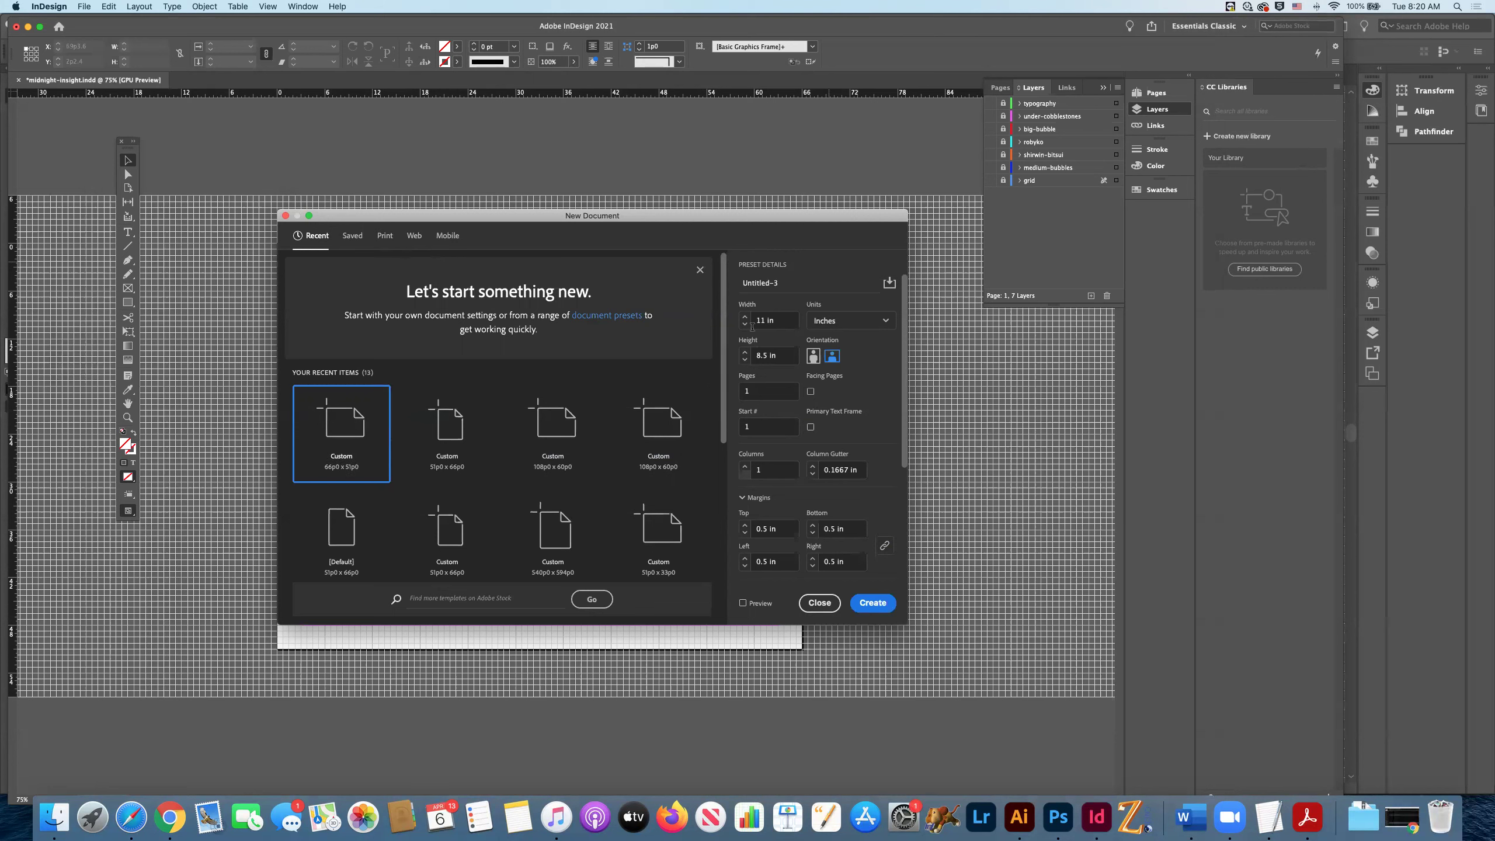
# - Create the 11 × 8.5 in landscape document with 0.5 in margins and no bleed
pyautogui.scroll(-2, 850, 379)
pyautogui.scroll(-1, 849, 380)
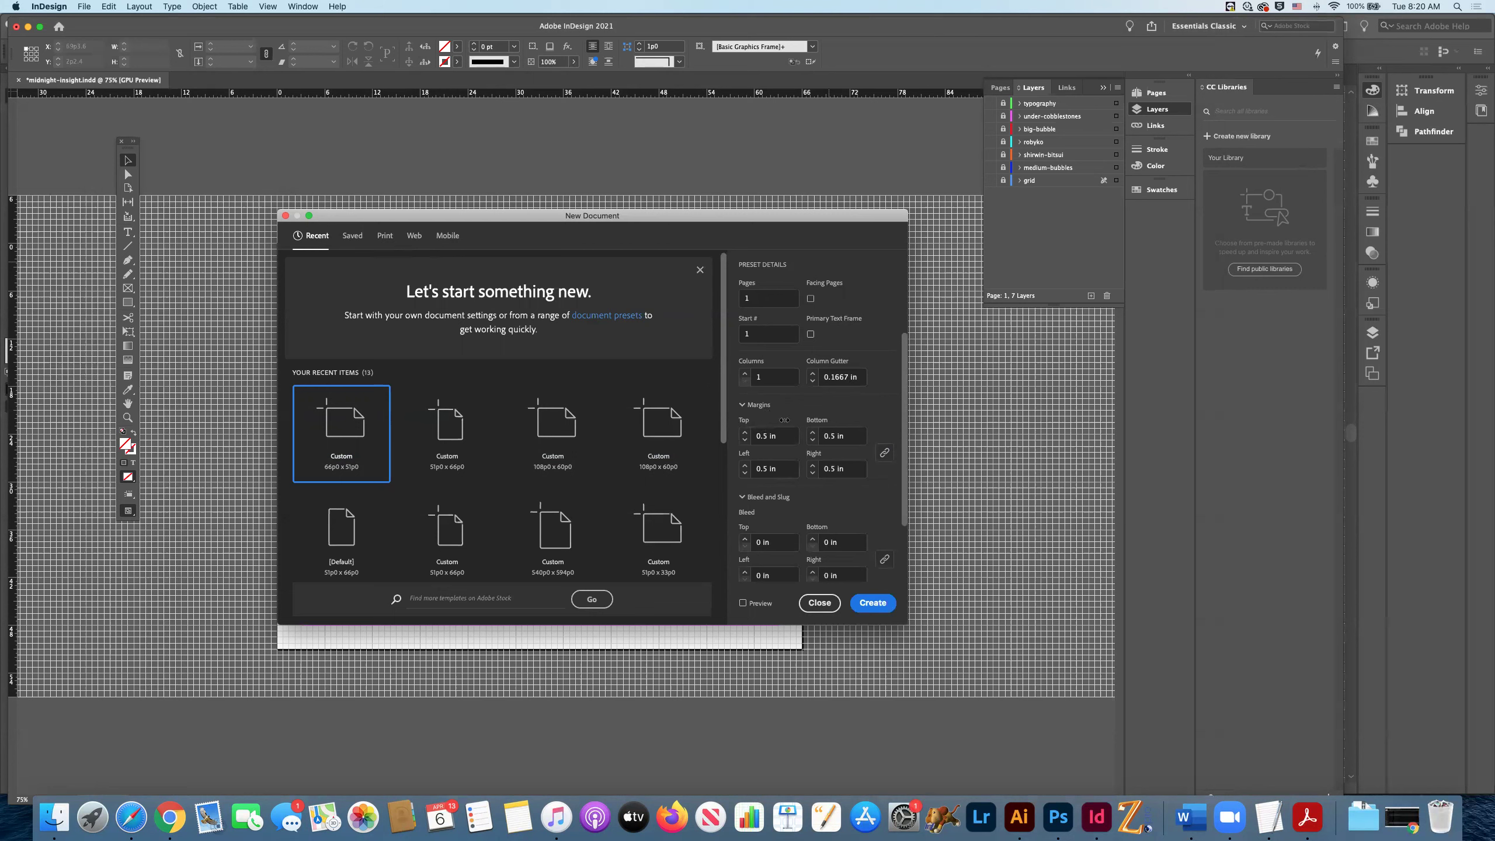
pyautogui.scroll(-2, 806, 450)
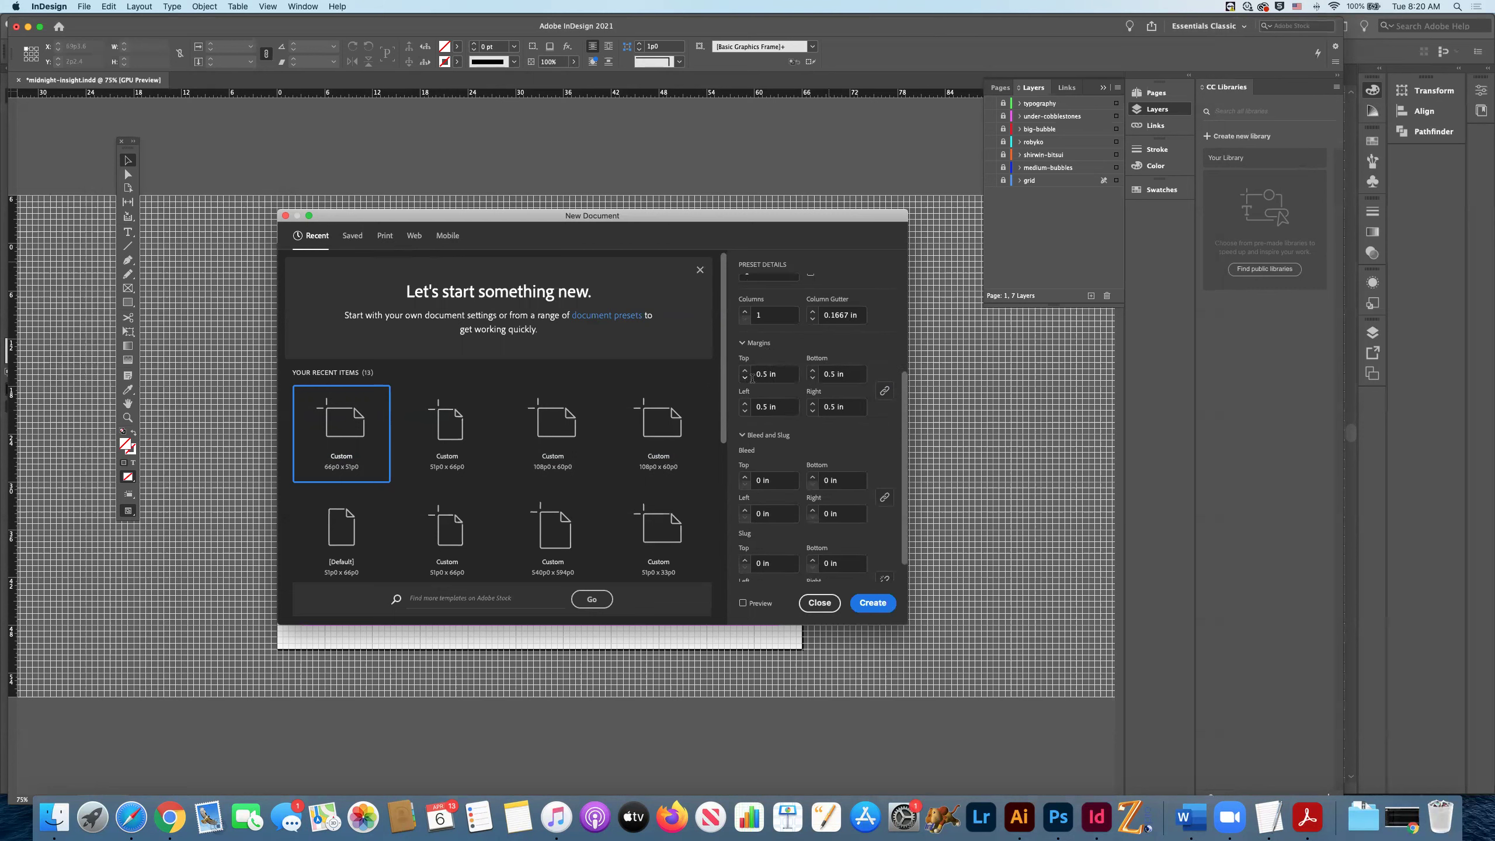
pyautogui.scroll(-1, 762, 510)
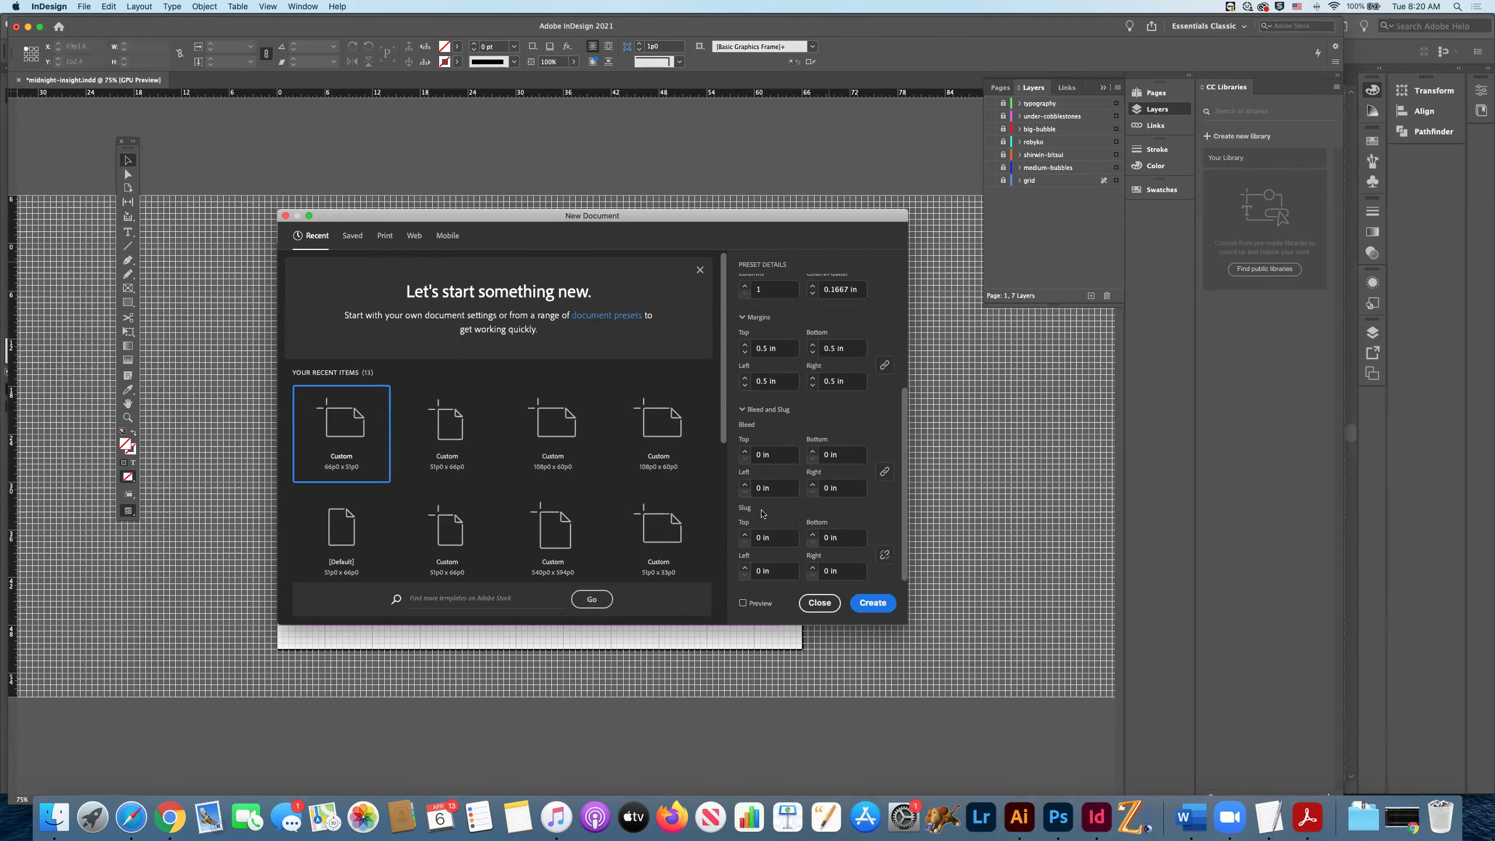
pyautogui.click(887, 605)
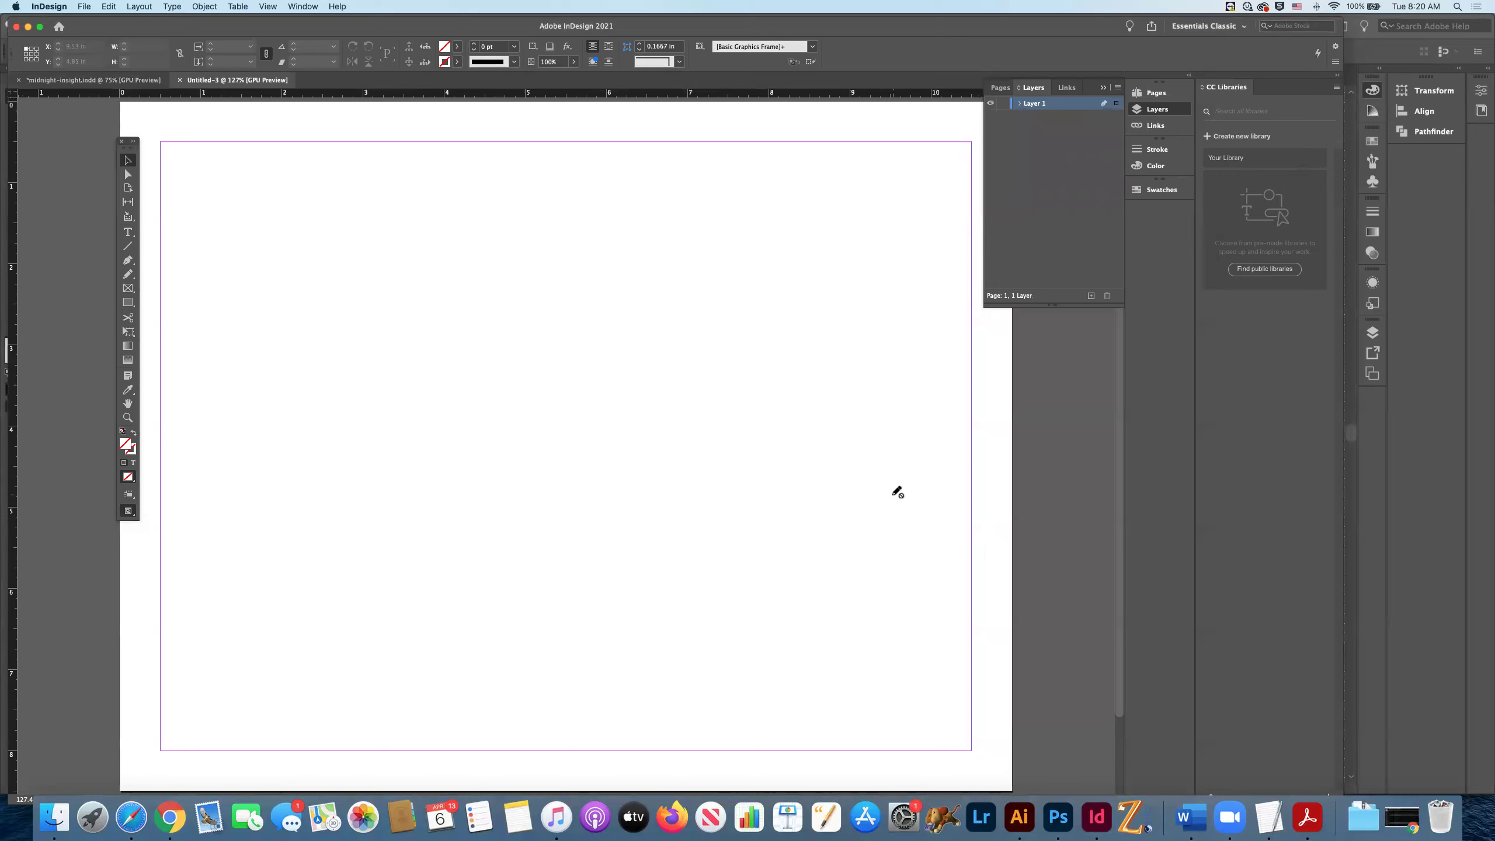
# - View the untitled page at actual size, close it, and fit the midnight-insight page in the window
pyautogui.press('super+1')
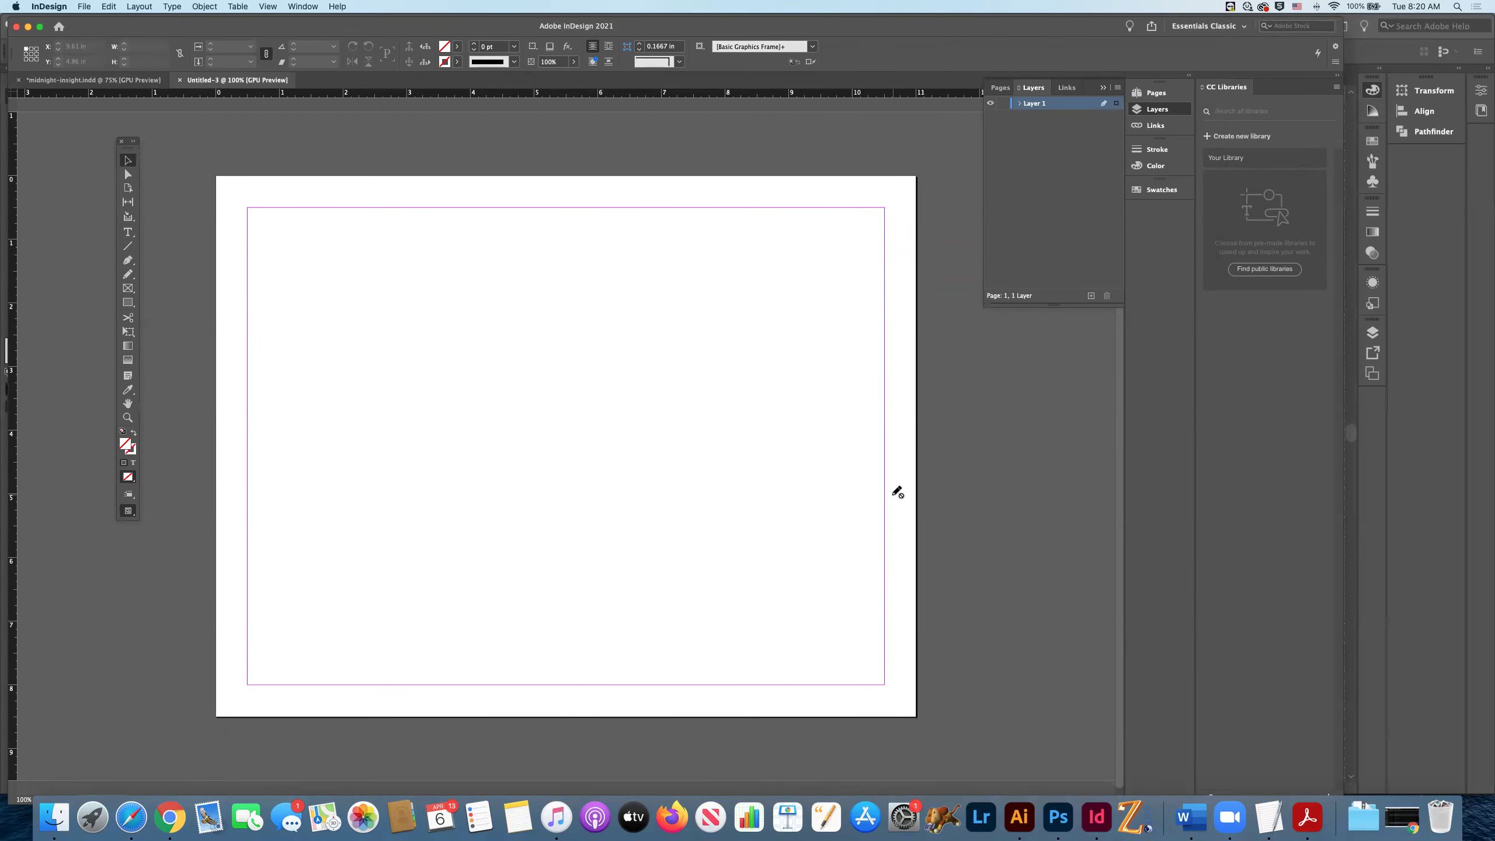
pyautogui.press('super+w')
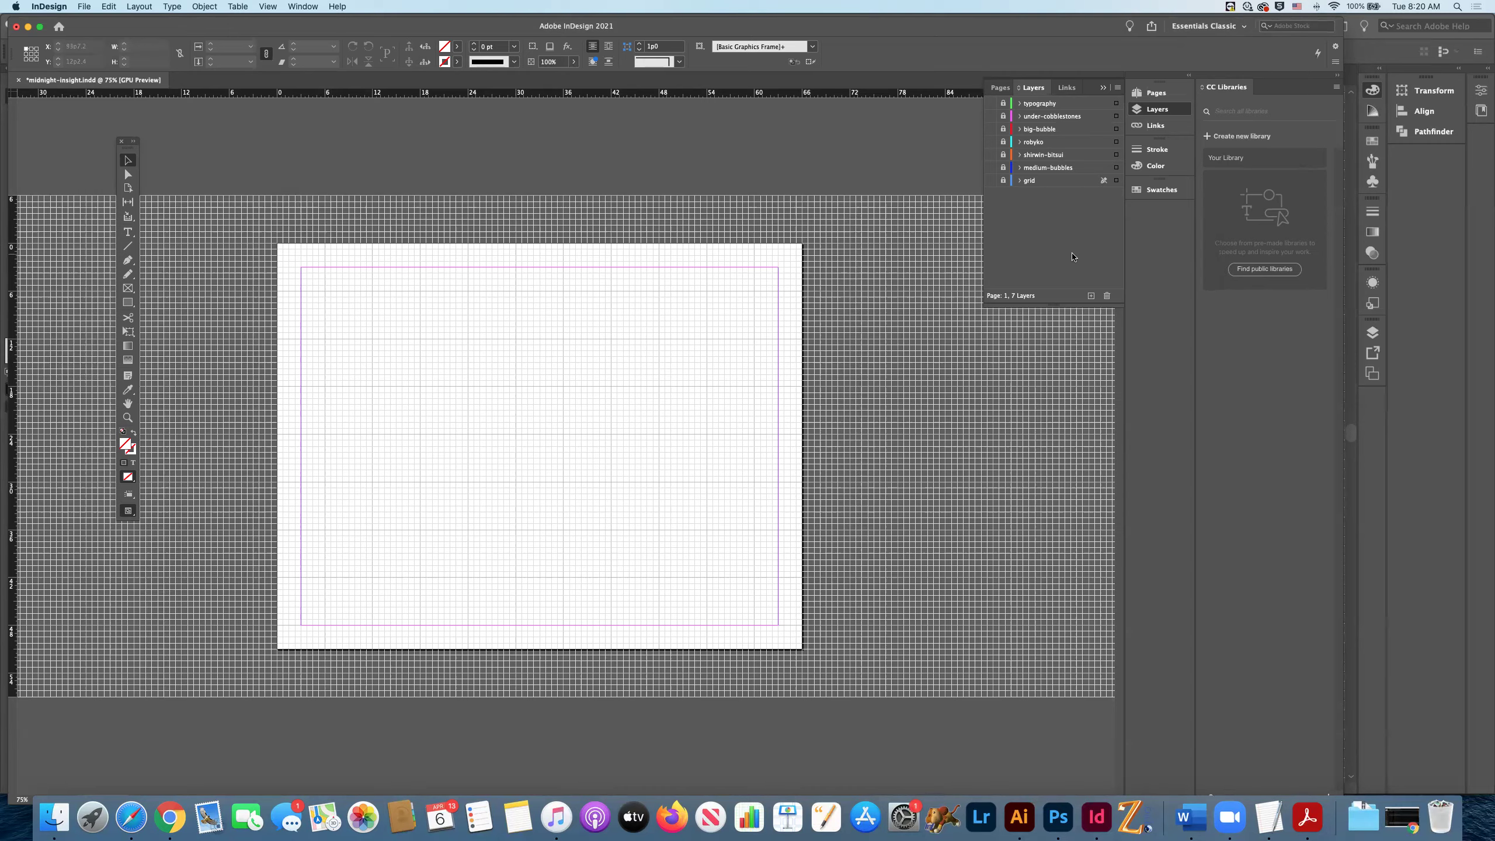
pyautogui.press('super+0')
# - View the flier at actual size and return to the Selection tool
pyautogui.press('super+1')
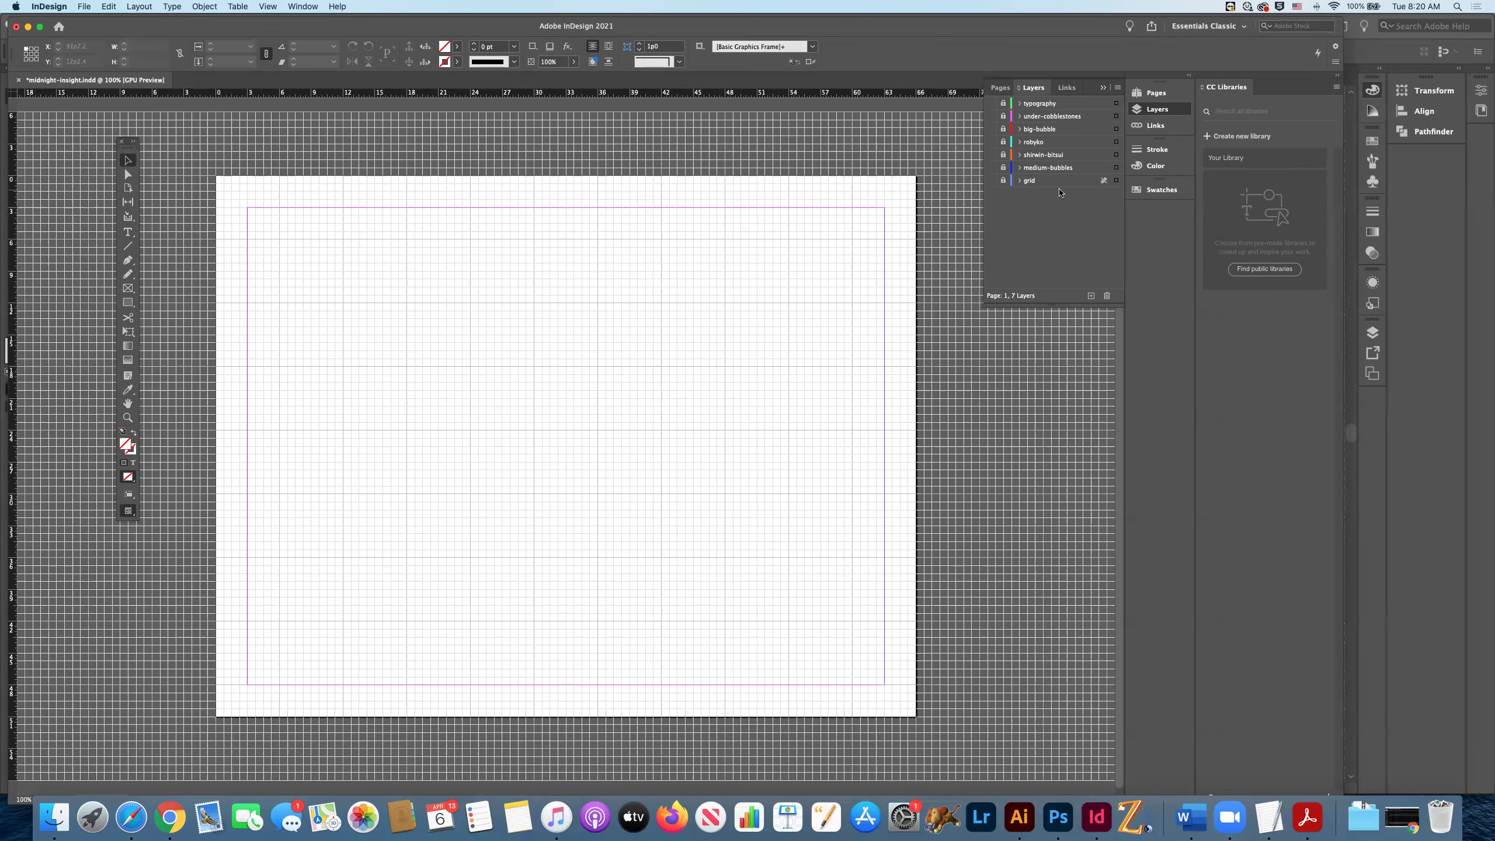
pyautogui.press('n')
pyautogui.click(128, 163)
# - Make the grid layer visible to show the 5 × 4 cyan and magenta checkerboard
pyautogui.click(1037, 105)
pyautogui.click(1039, 118)
pyautogui.click(1037, 130)
pyautogui.click(1034, 142)
pyautogui.click(1036, 155)
pyautogui.click(1037, 168)
pyautogui.click(1035, 182)
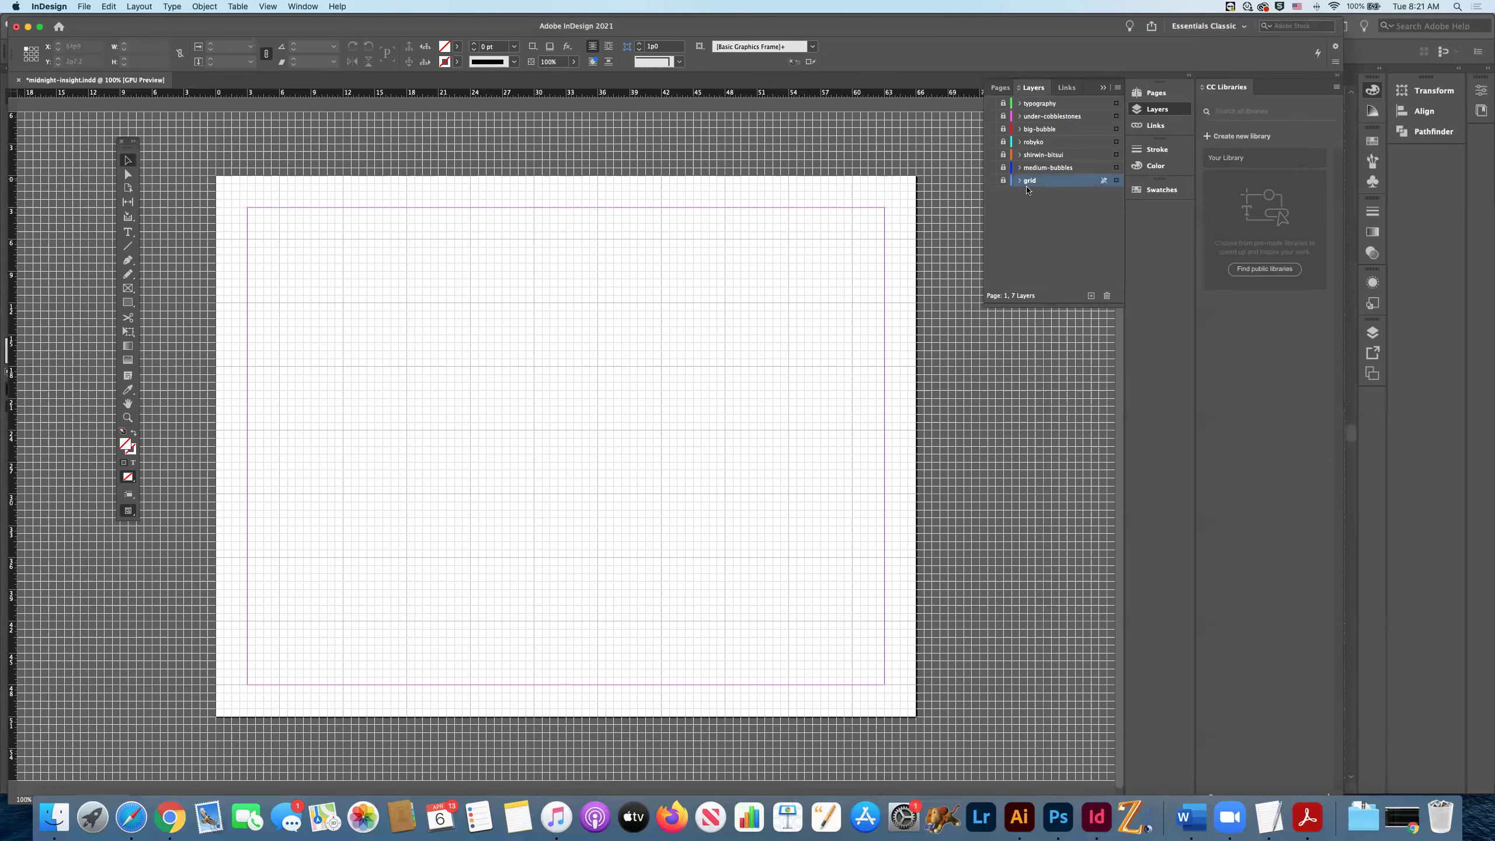
pyautogui.click(990, 181)
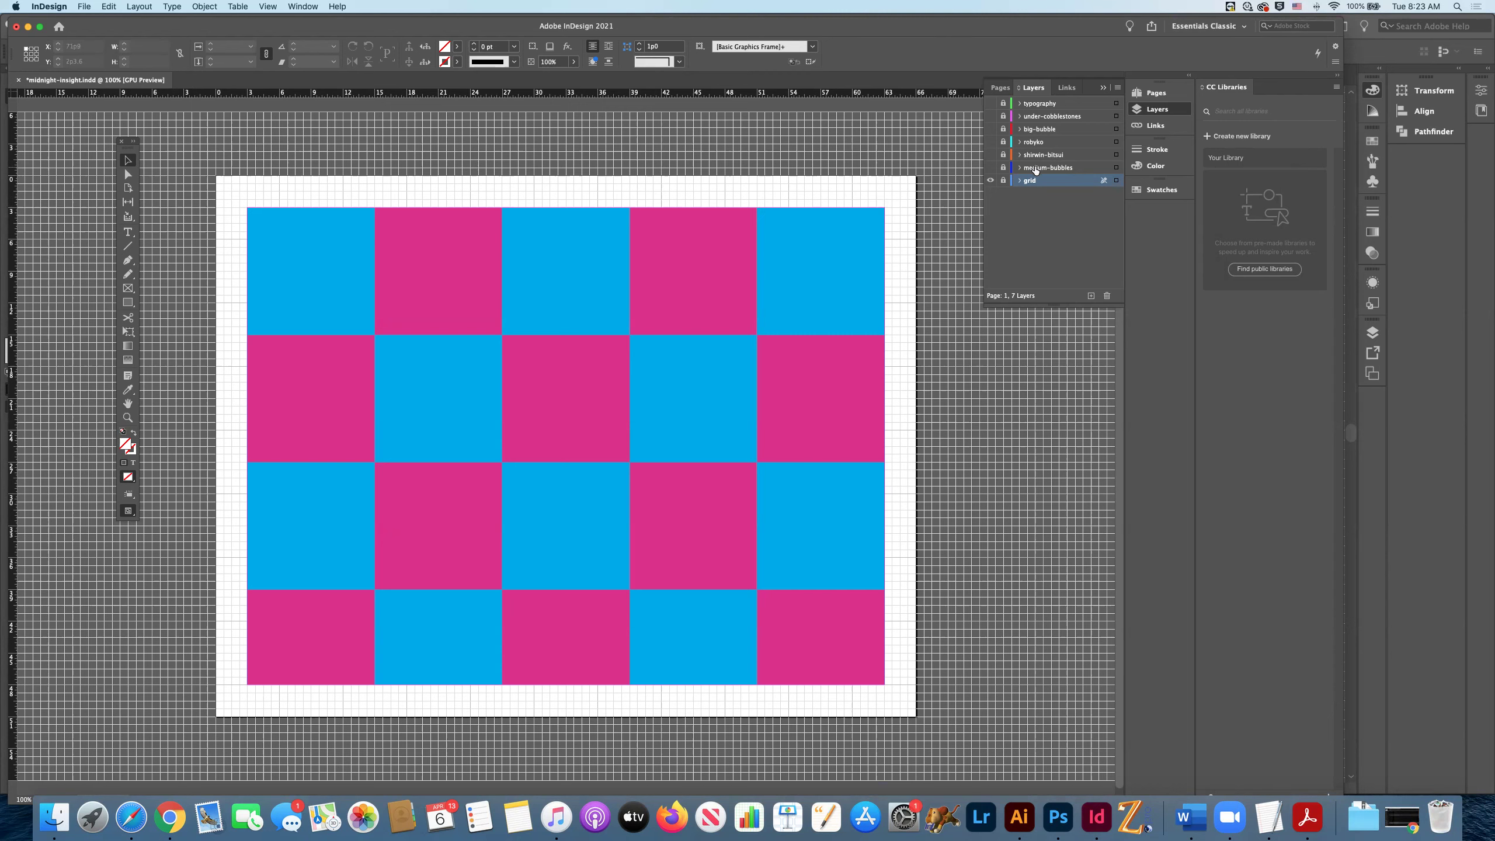
pyautogui.click(1042, 104)
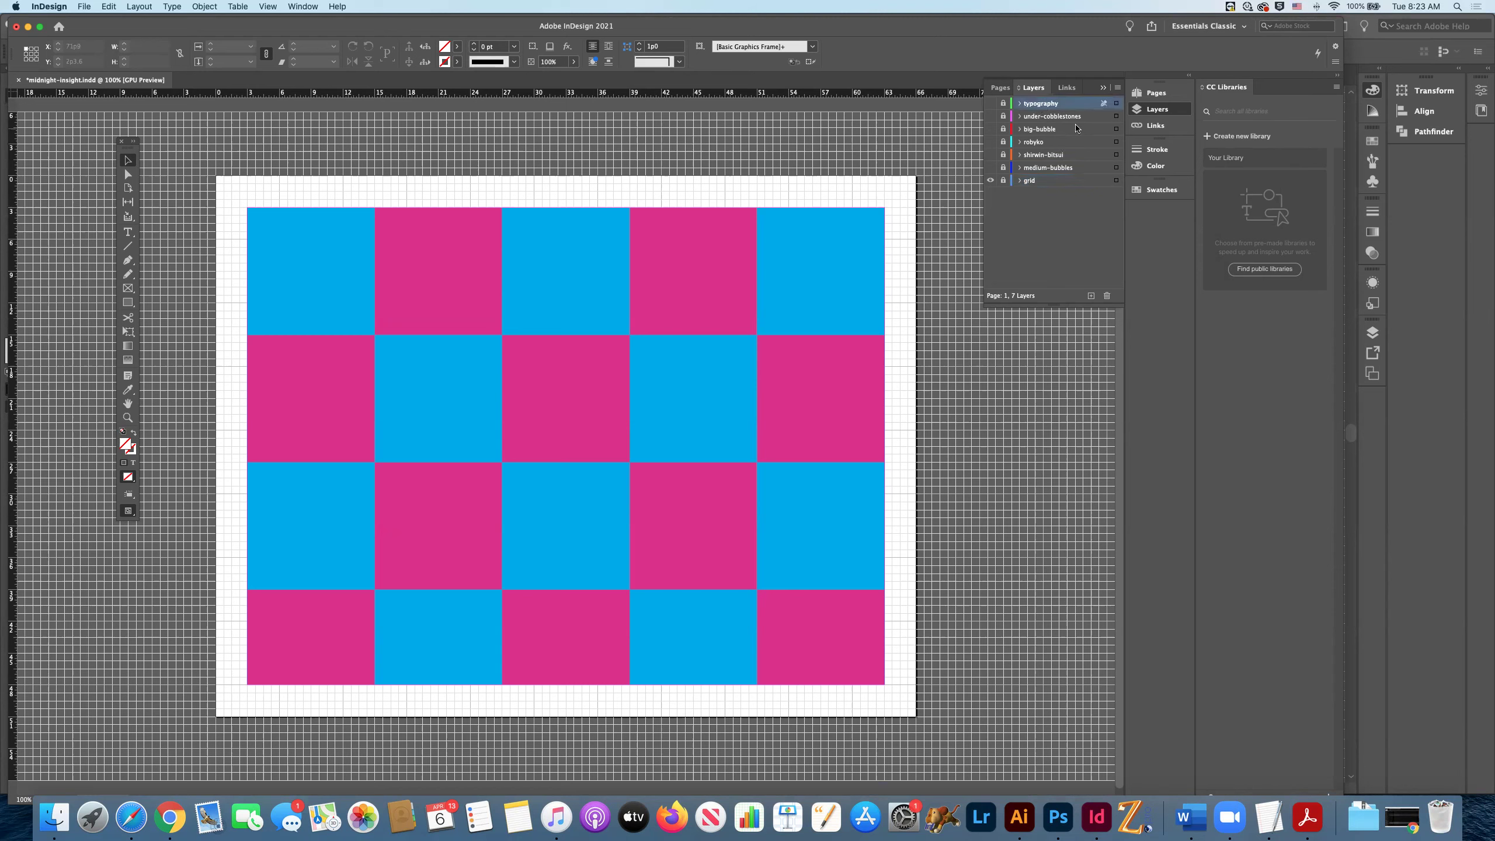
pyautogui.click(991, 103)
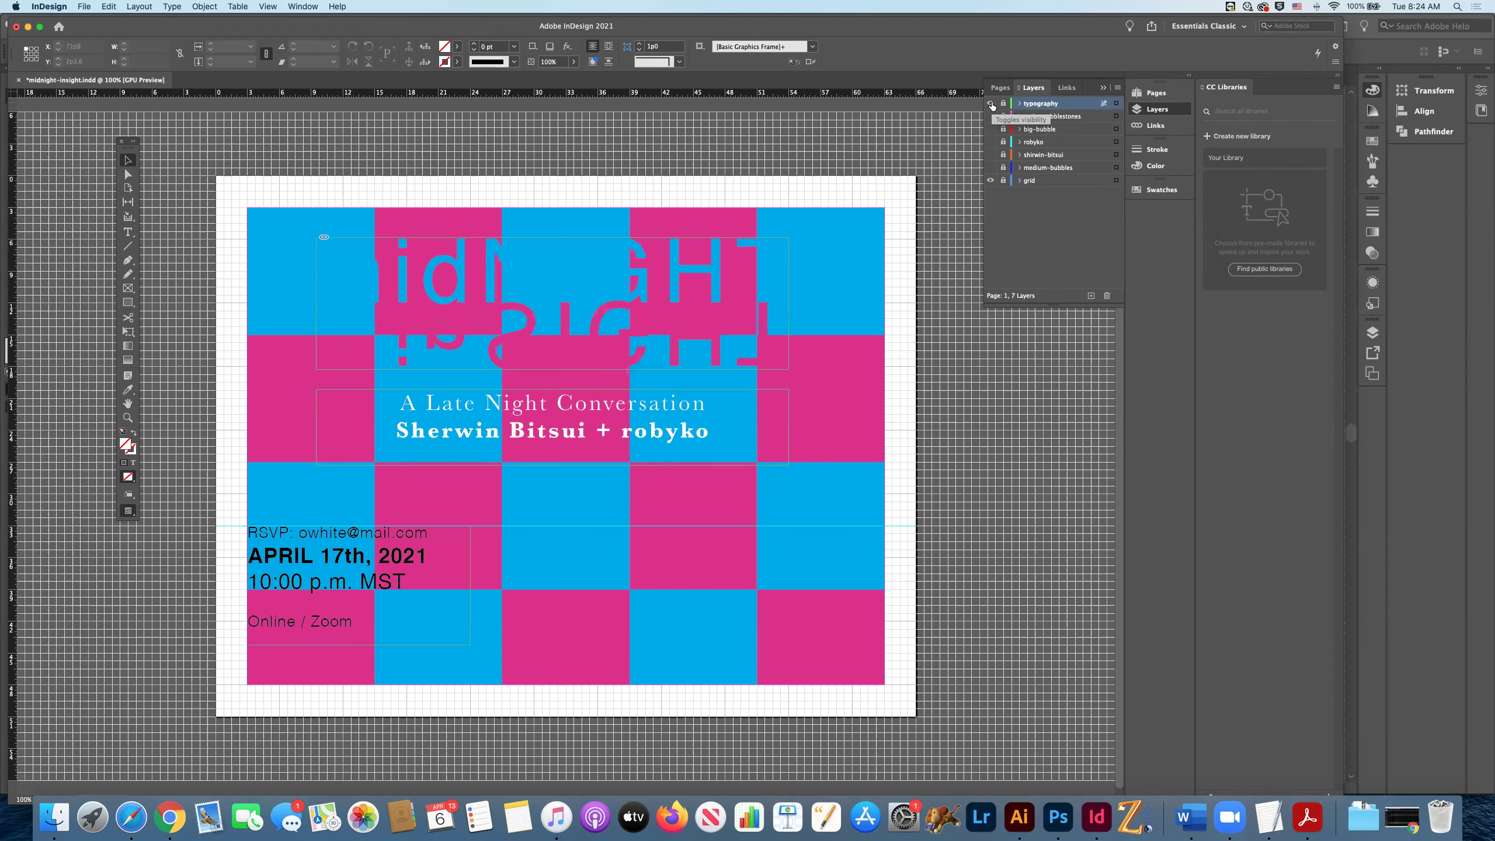
pyautogui.click(991, 103)
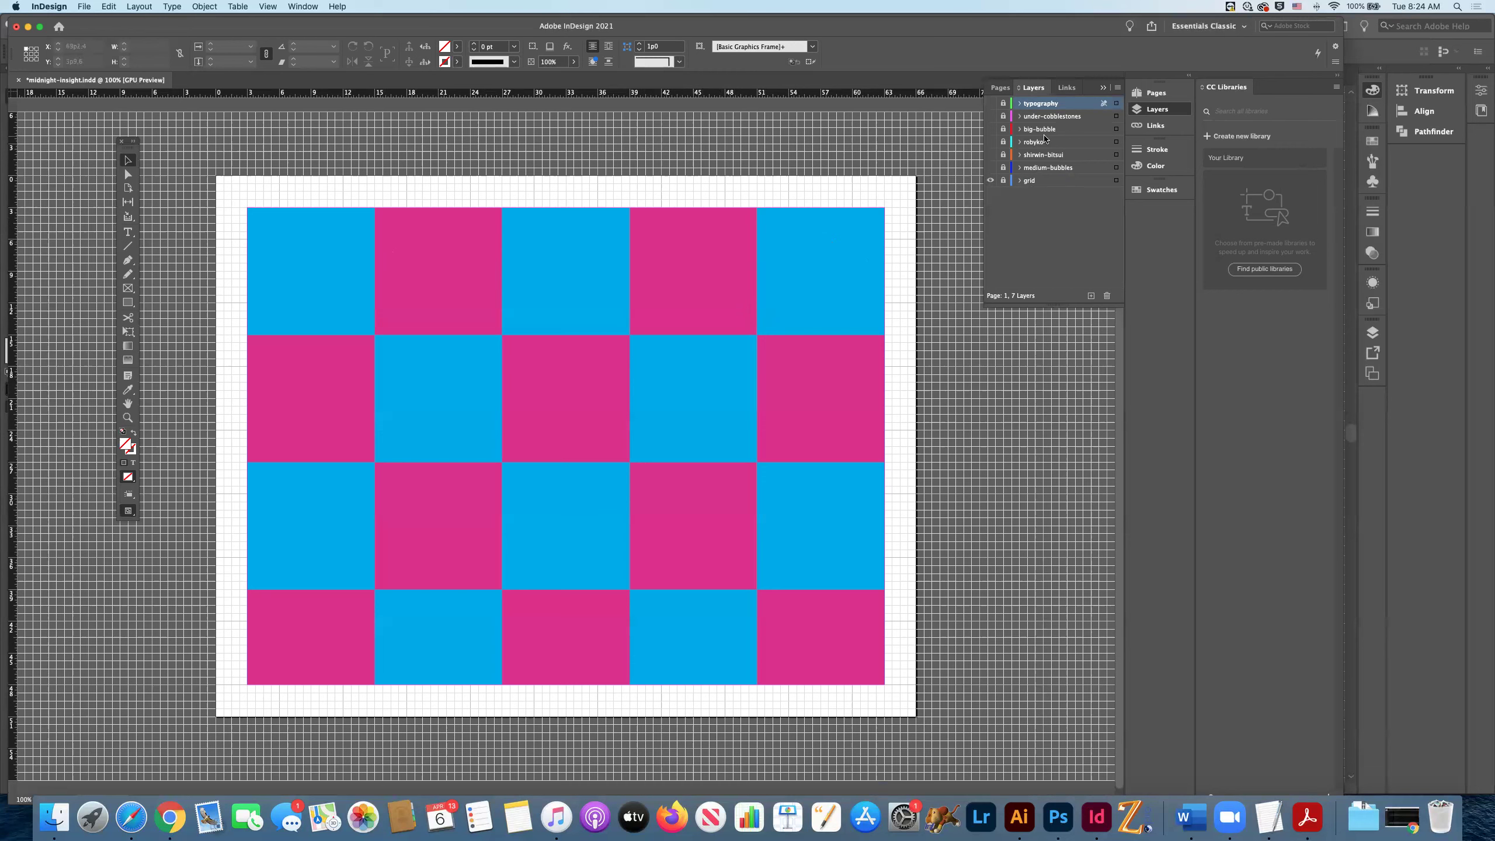
pyautogui.click(990, 103)
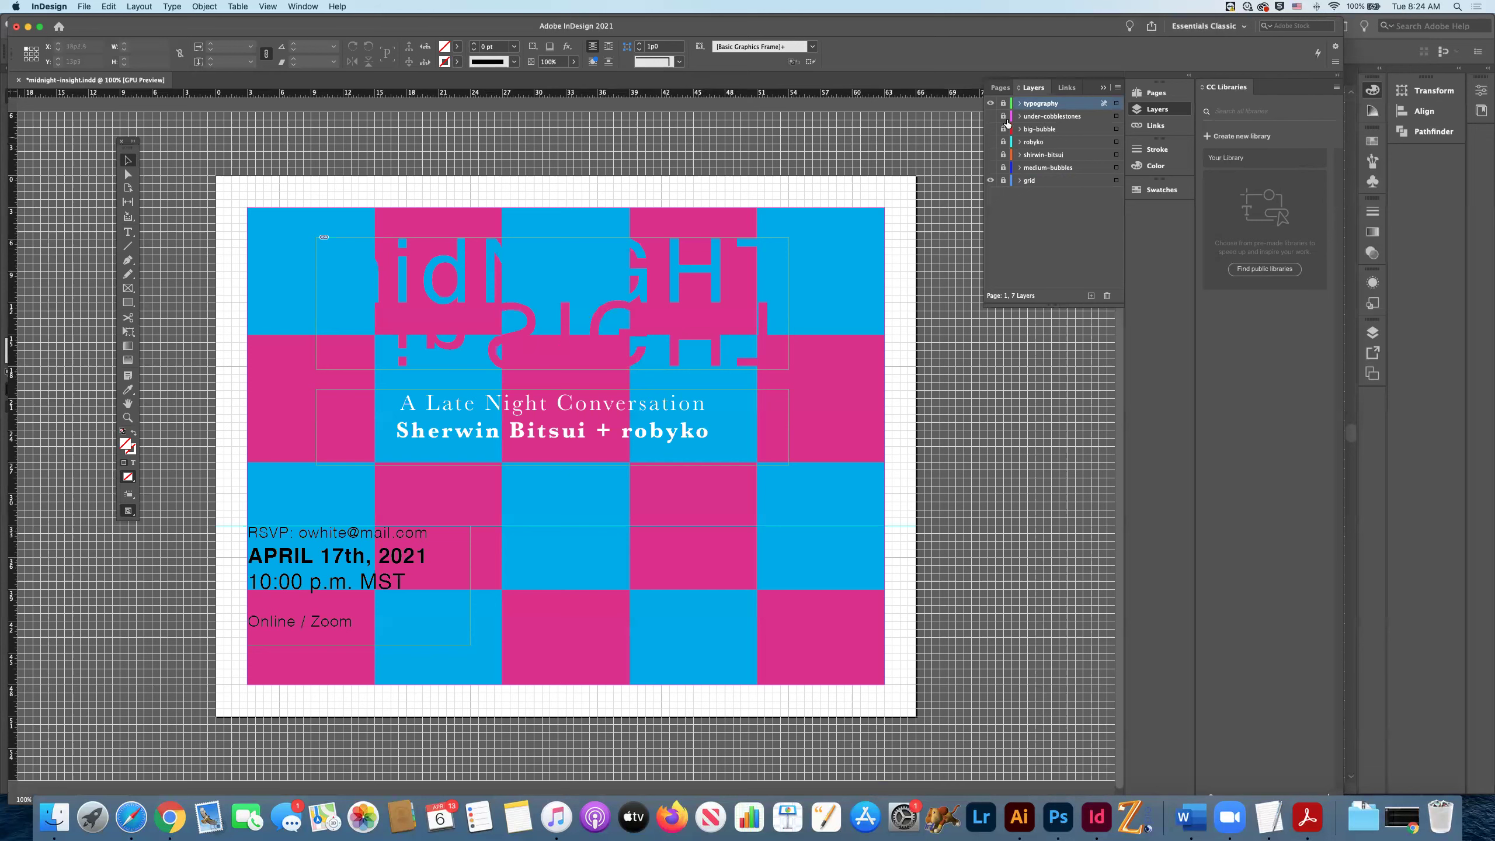
pyautogui.click(990, 103)
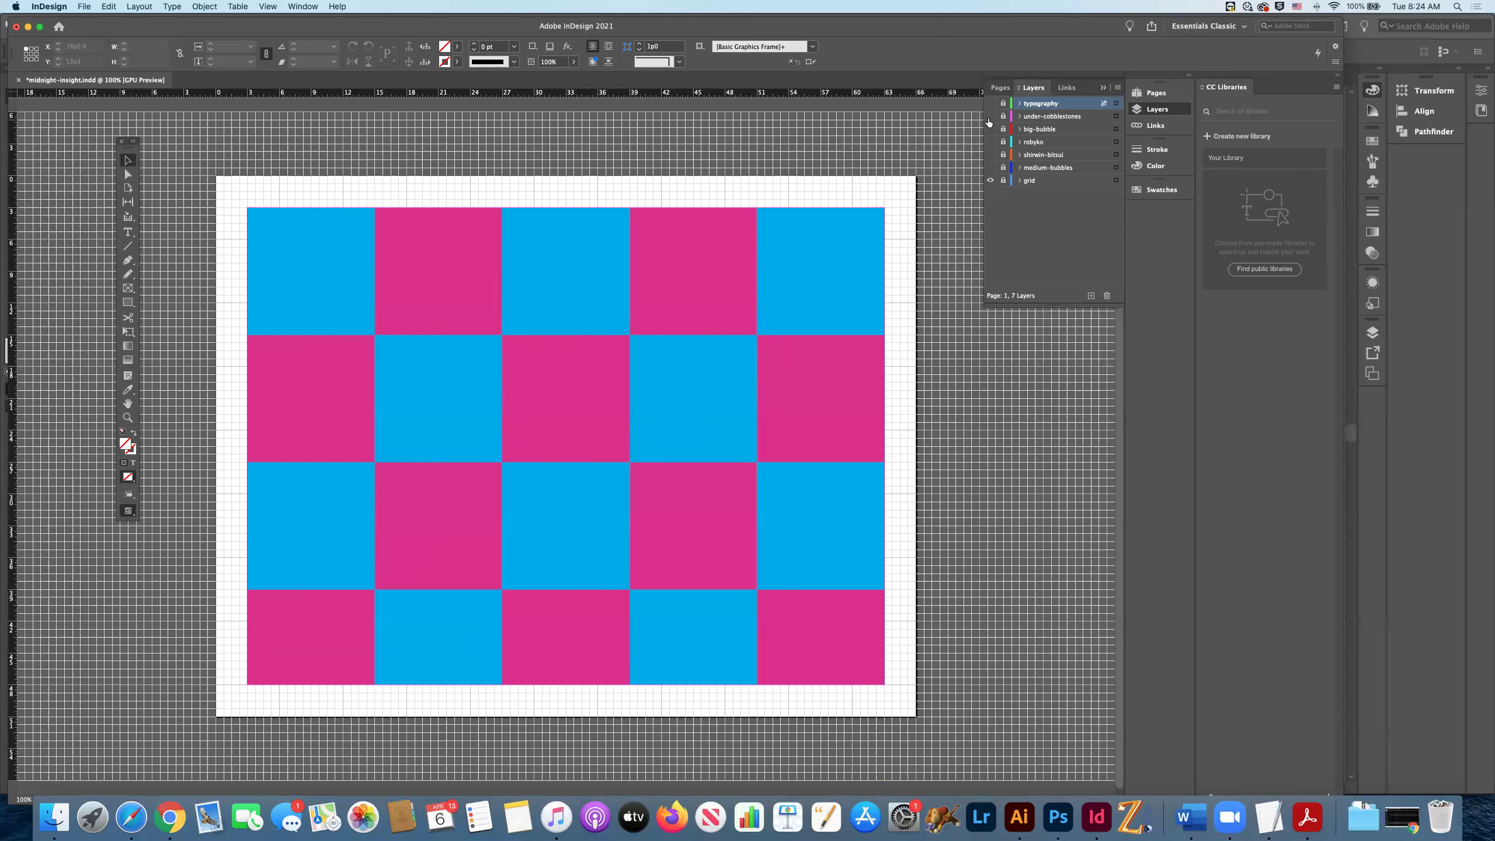
# - Turn on the under-cobblestones layer to overlay the translucent 'Sous les Pavés, la plage' image
pyautogui.click(989, 117)
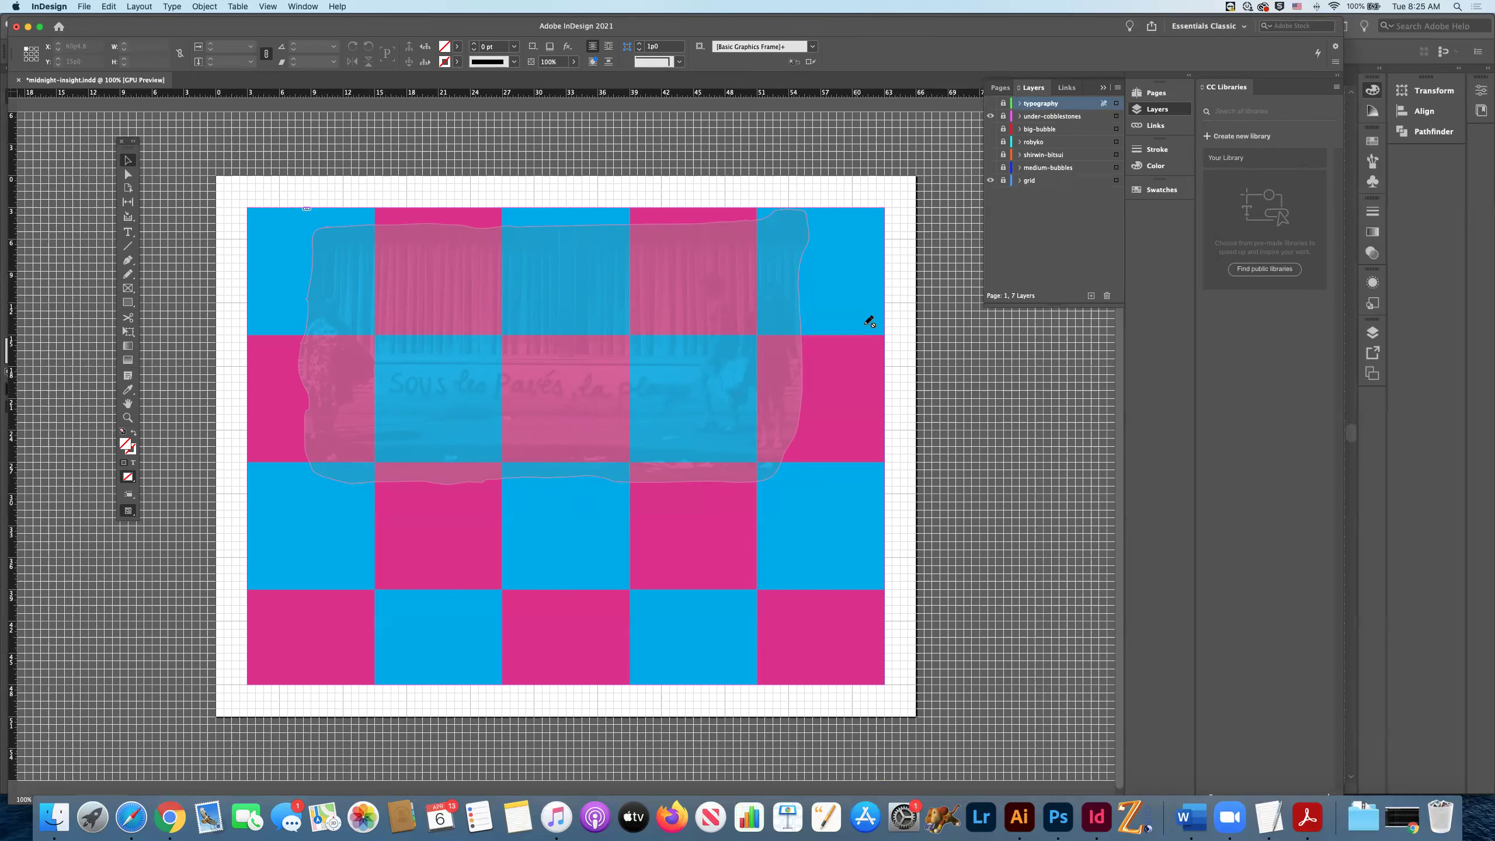
# - Show the typography and big-bubble layers, then hide the robyko layer
pyautogui.click(991, 104)
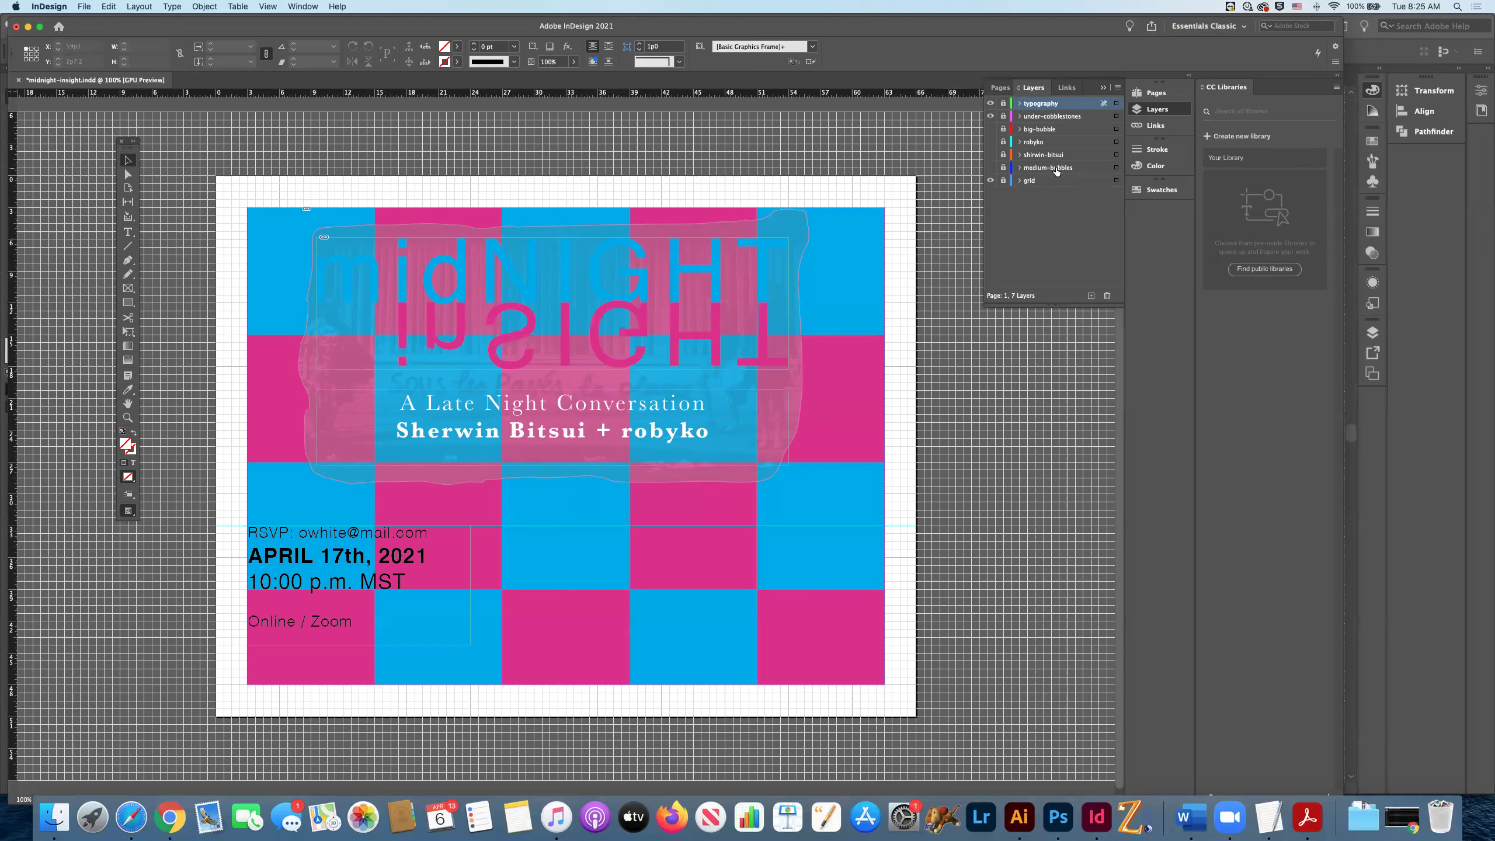
pyautogui.click(990, 129)
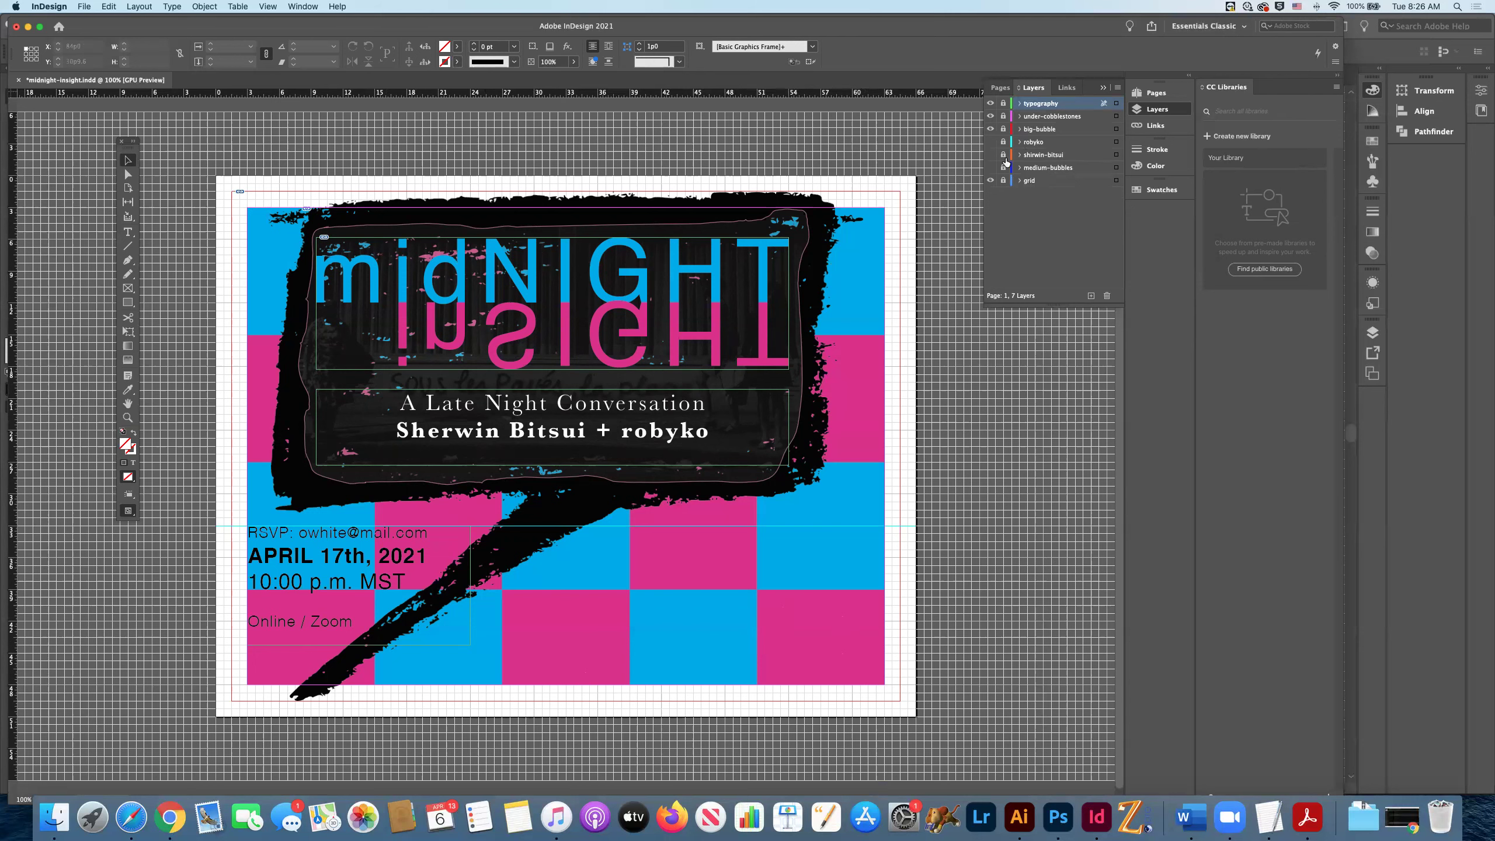
pyautogui.click(991, 142)
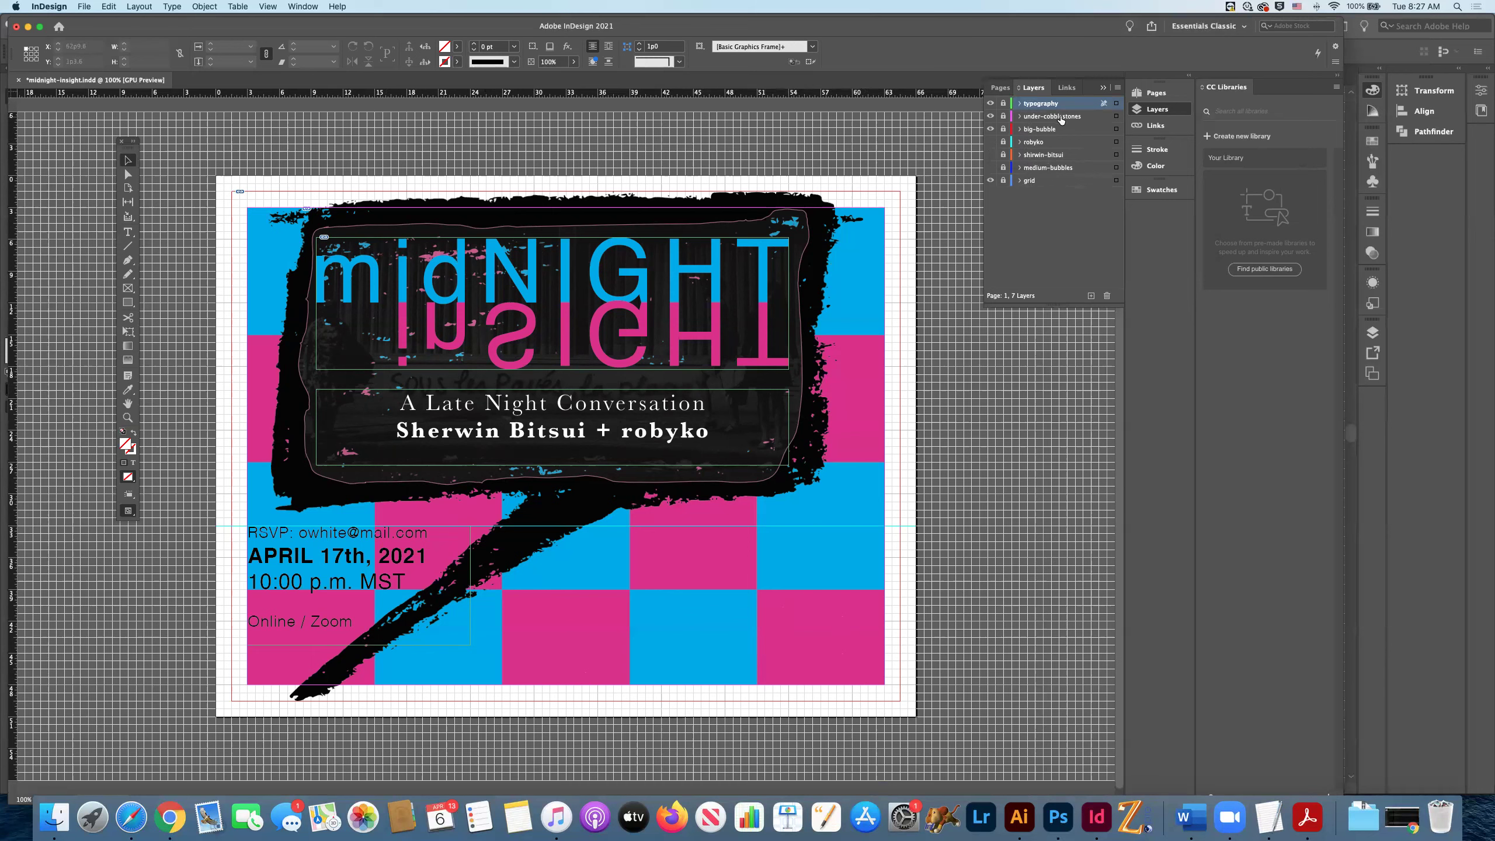